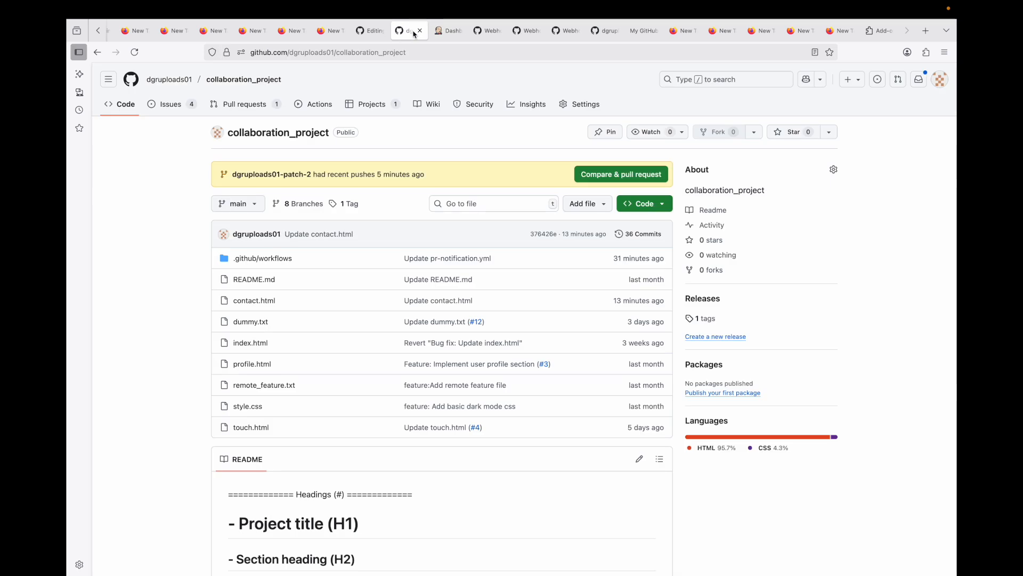
Step: Create a new Freestyle project job named demo-job in Jenkins
left_click(448, 31)
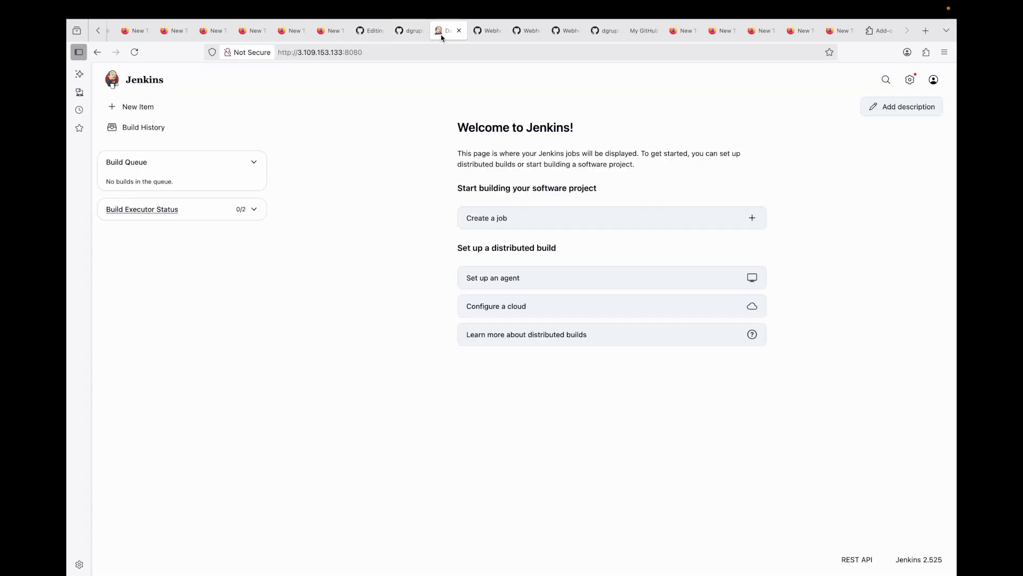
left_click(500, 219)
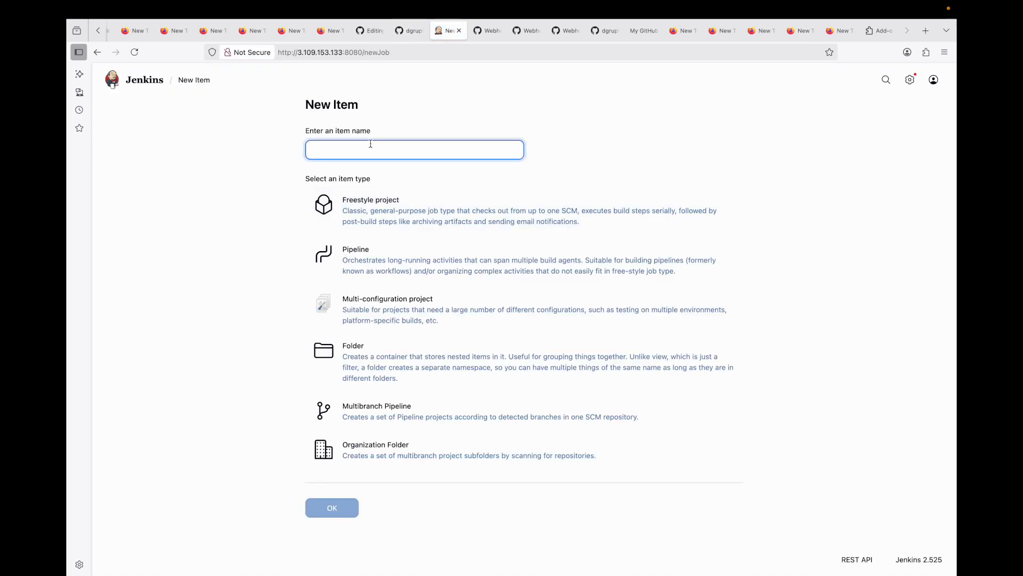
type("demo-job")
left_click(405, 206)
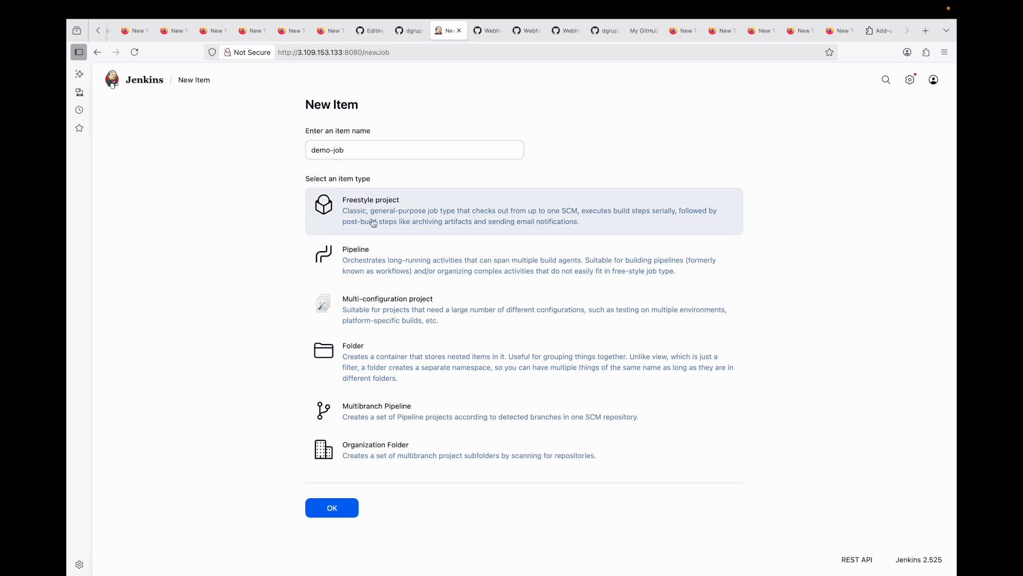
left_click(332, 505)
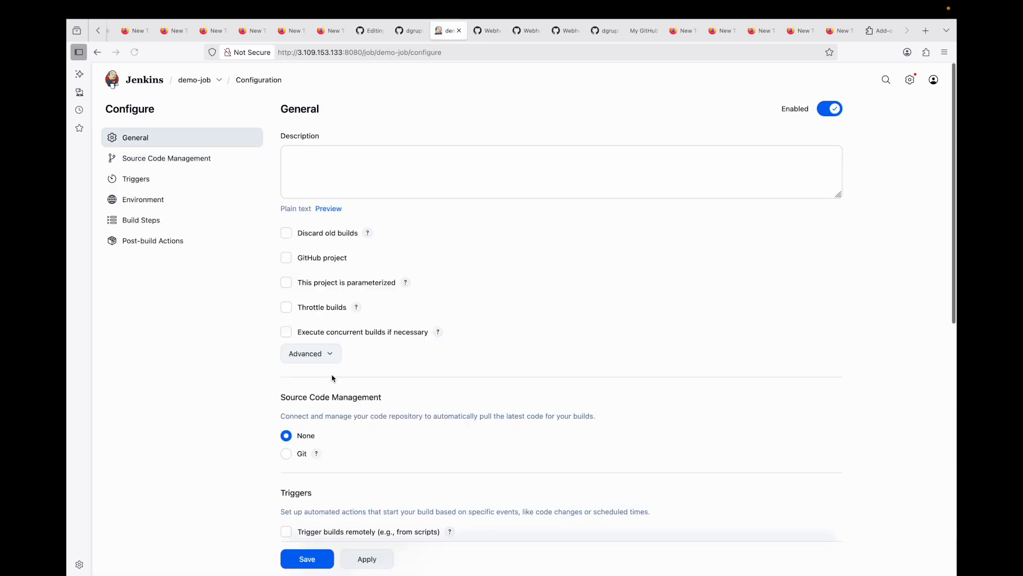
Step: Enter the job description "This job will be triggered when there is a push to GitHub"
left_click(394, 167)
type("This ")
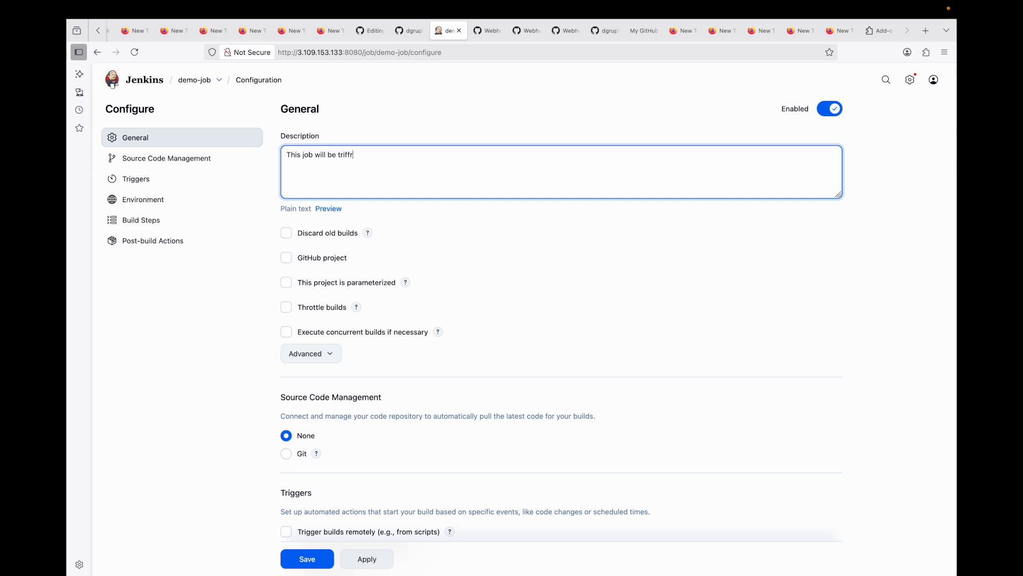
type("job will be triggered when there is a puGitHub")
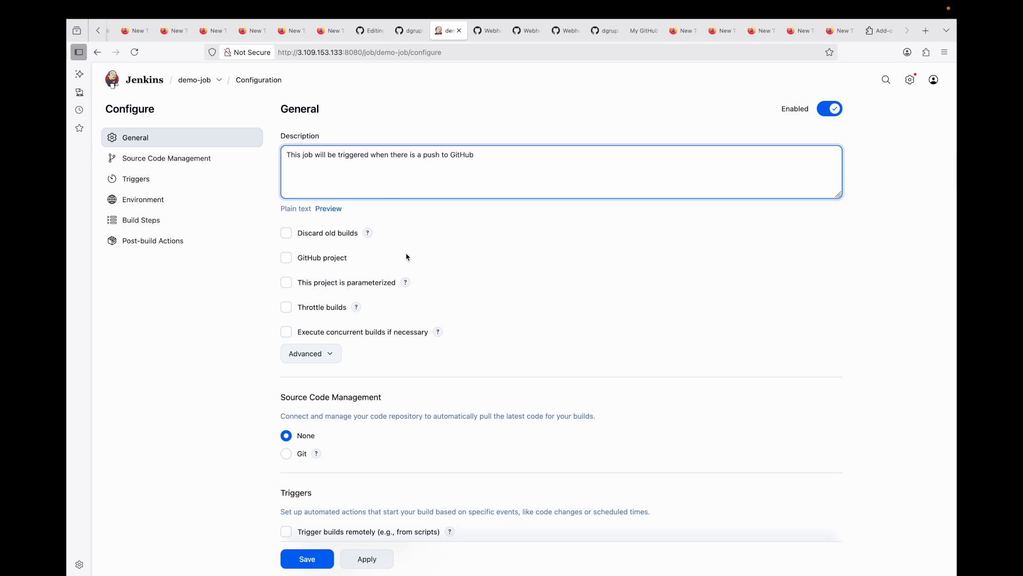
scroll(407, 256, "down", 5)
left_click(287, 210)
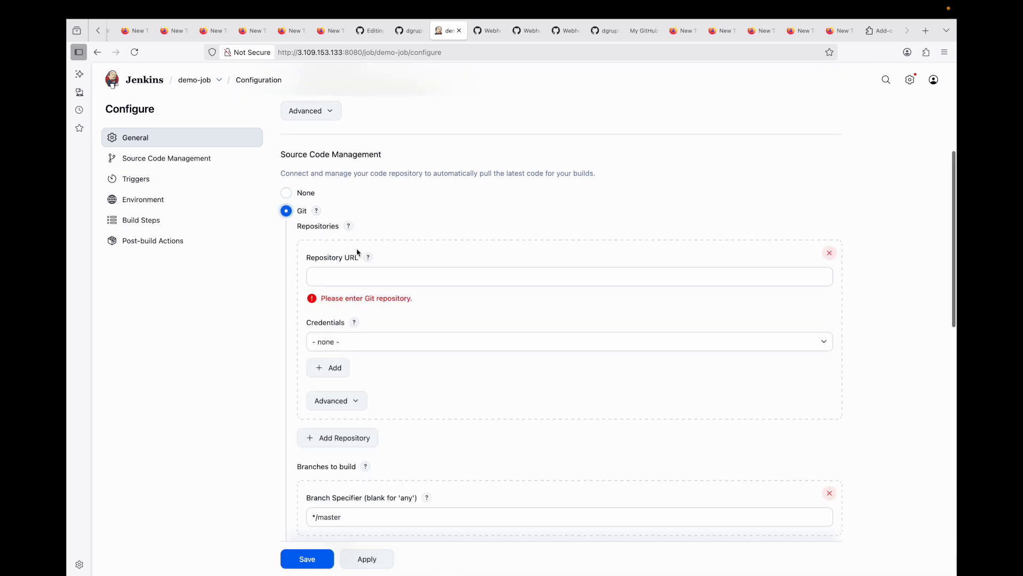
left_click(420, 31)
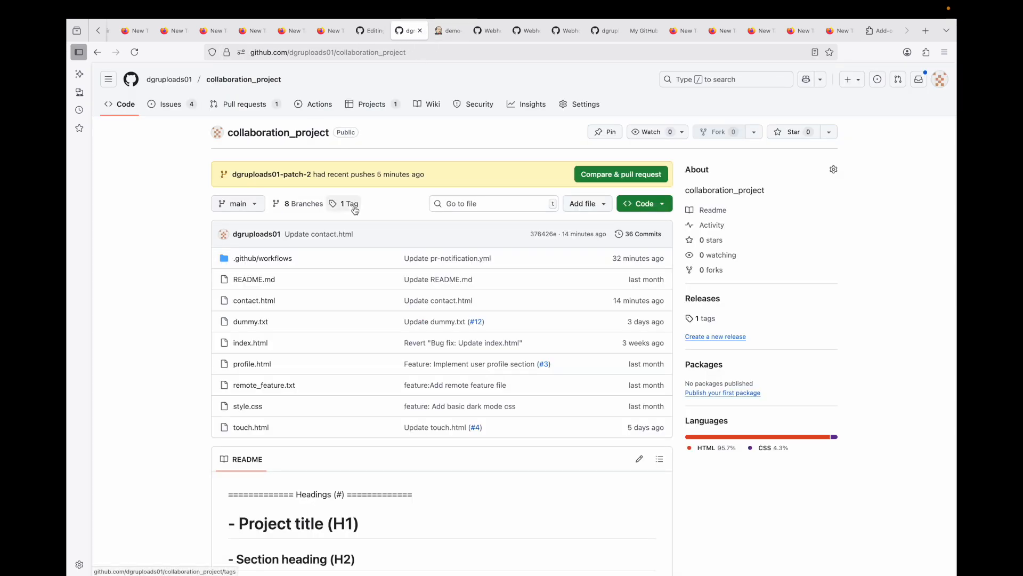
left_click(654, 209)
left_click(491, 270)
left_click(656, 294)
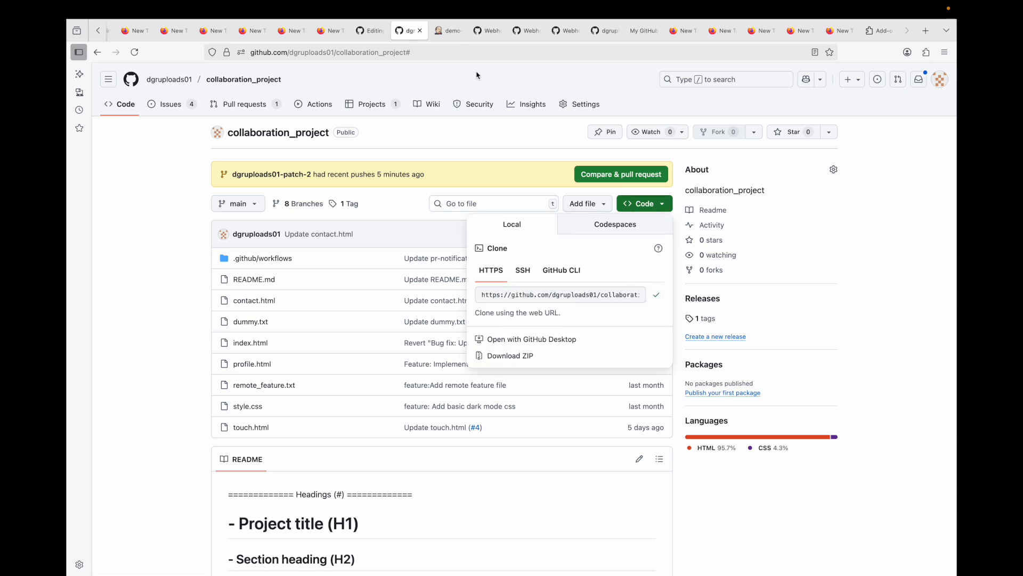
left_click(450, 31)
left_click(388, 277)
key("super+v")
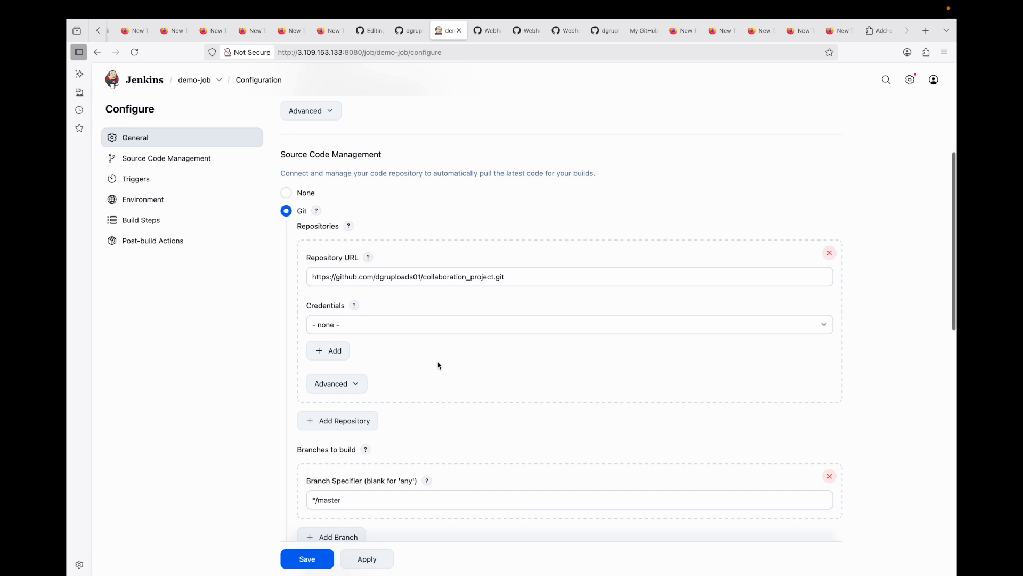
Step: Check the repository's default branch on GitHub and set the branch specifier to */main
scroll(368, 343, "down", 3)
scroll(367, 343, "down", 5)
left_click(411, 31)
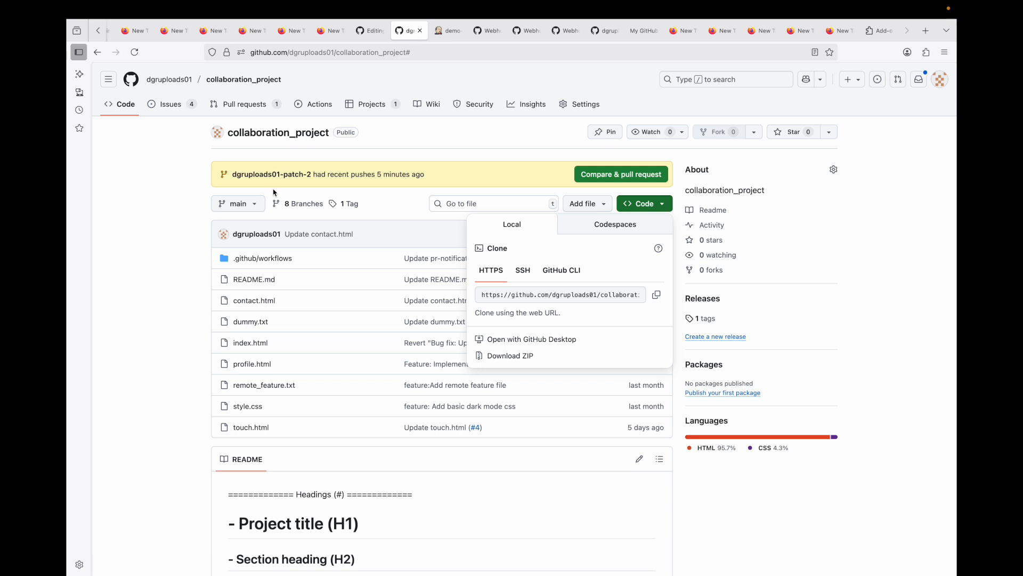
left_click(250, 204)
left_click(250, 204)
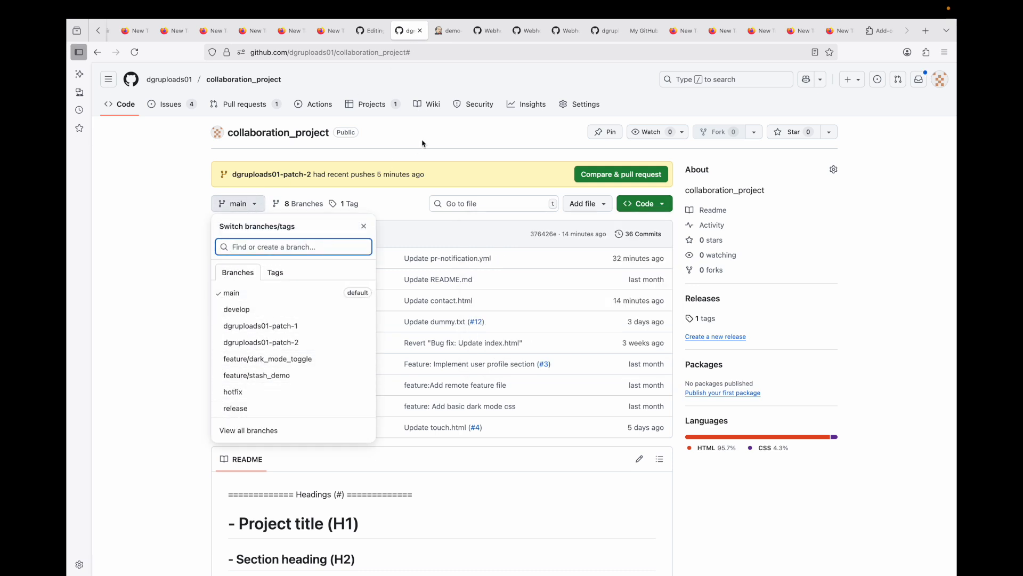
left_click(451, 30)
double_click(328, 260)
type("ma")
left_click(418, 306)
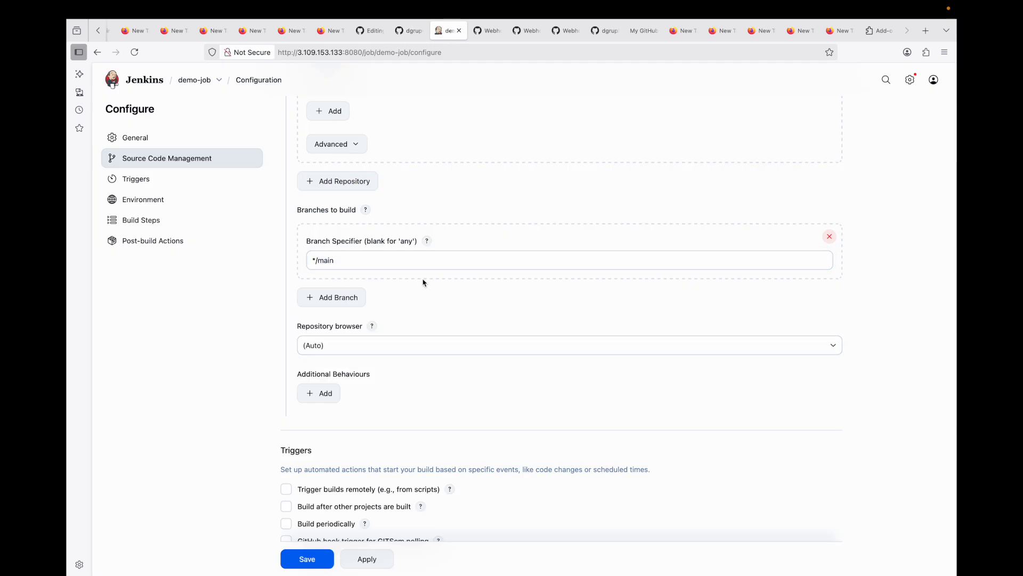
Step: Enable the GitHub hook trigger for GITScm polling build trigger
scroll(423, 283, "down", 3)
scroll(298, 338, "up", 5)
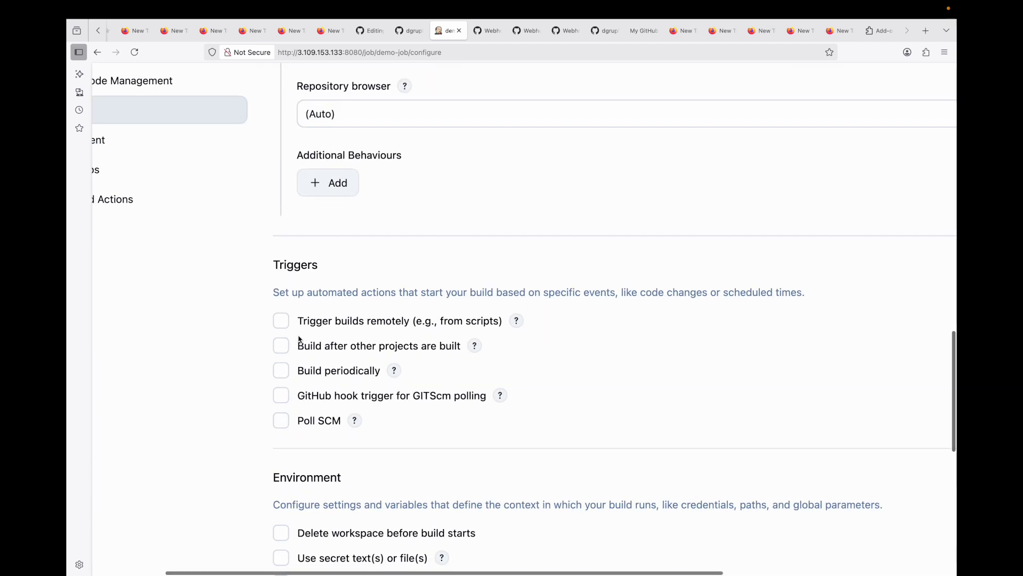
left_click_drag(244, 190, 418, 198)
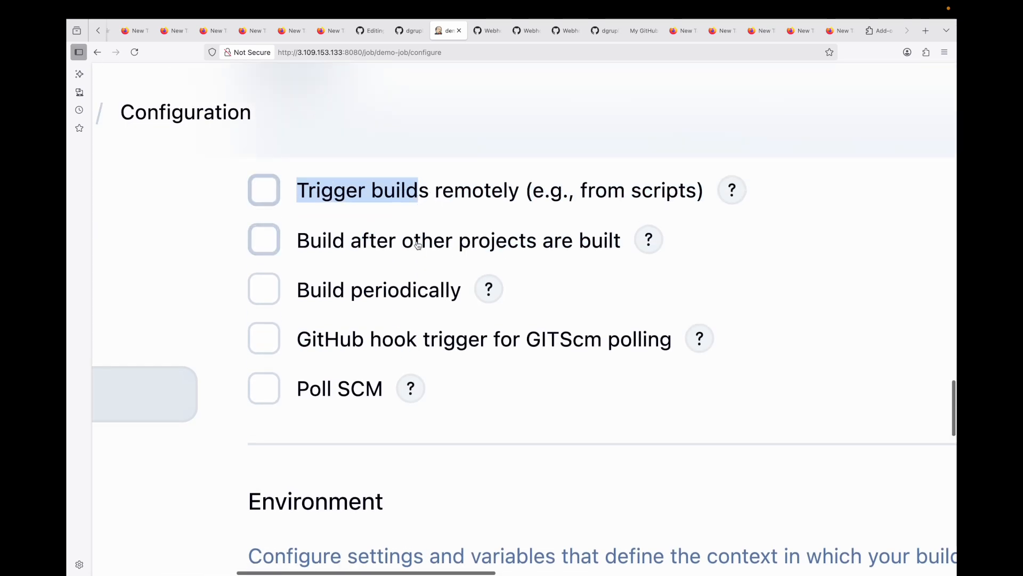
scroll(417, 241, "up", 3)
left_click(342, 264)
scroll(329, 297, "down", 2)
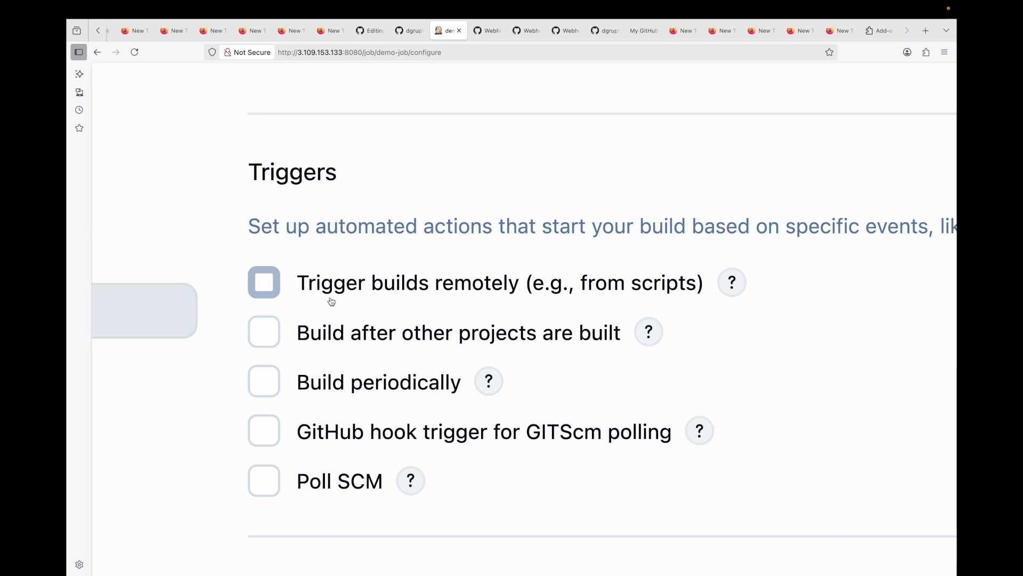
left_click(341, 428)
scroll(363, 362, "down", 10)
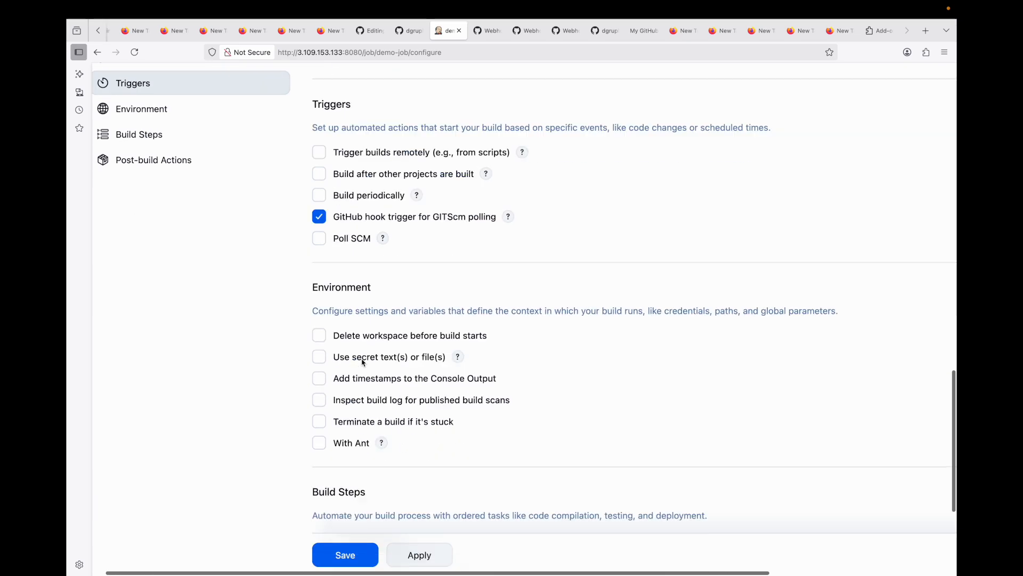
Step: Add an Execute shell build step running echo "This job was triggered by GitHub push event." and save the job
left_click(364, 326)
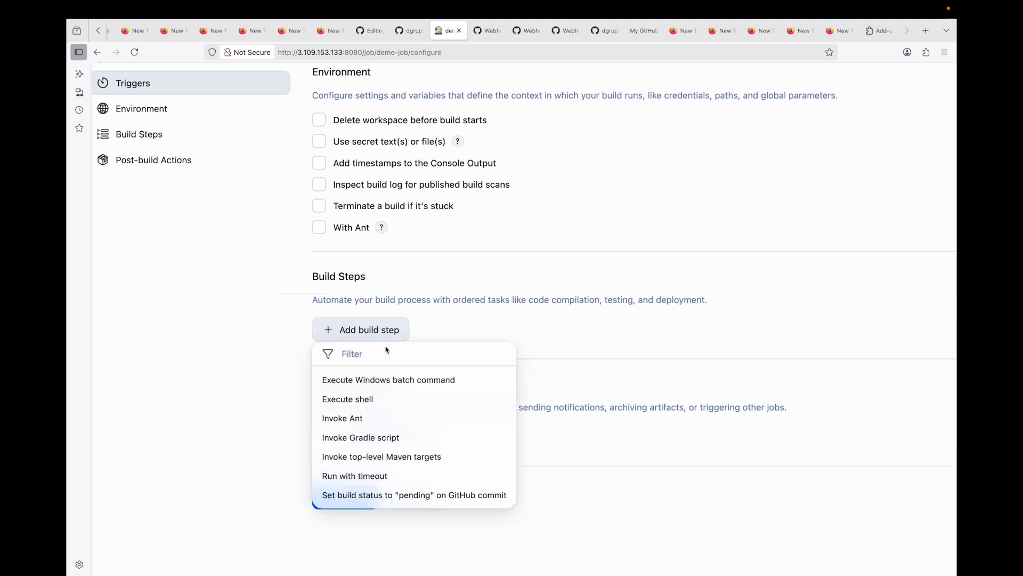
left_click(347, 398)
left_click(389, 407)
type("echo \"This job was triggered by GitHub o")
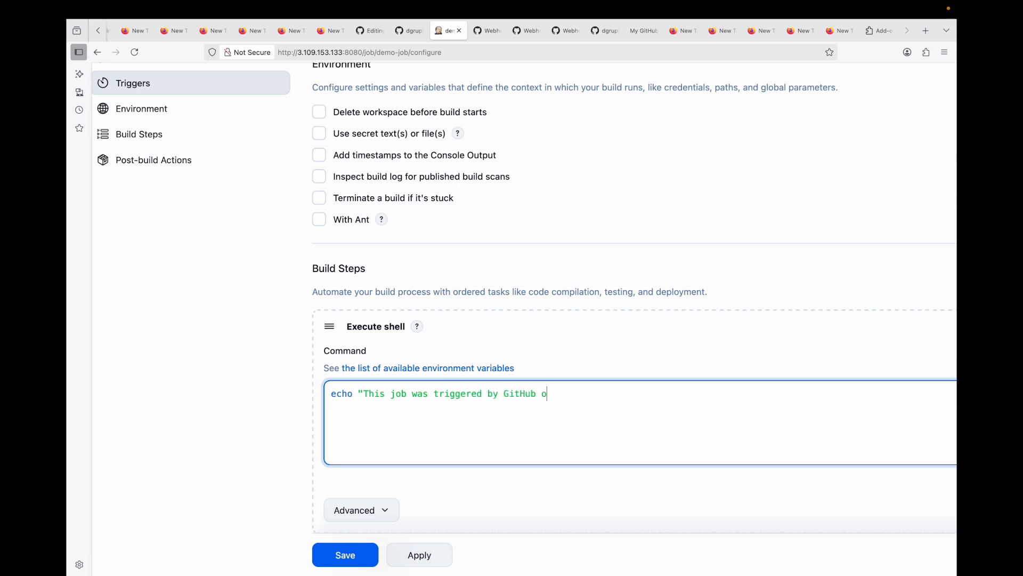
type("ush event.")
left_click(547, 393)
key("BackSpace")
type("push event.")
left_click(601, 393)
type("\"")
scroll(539, 421, "down", 2)
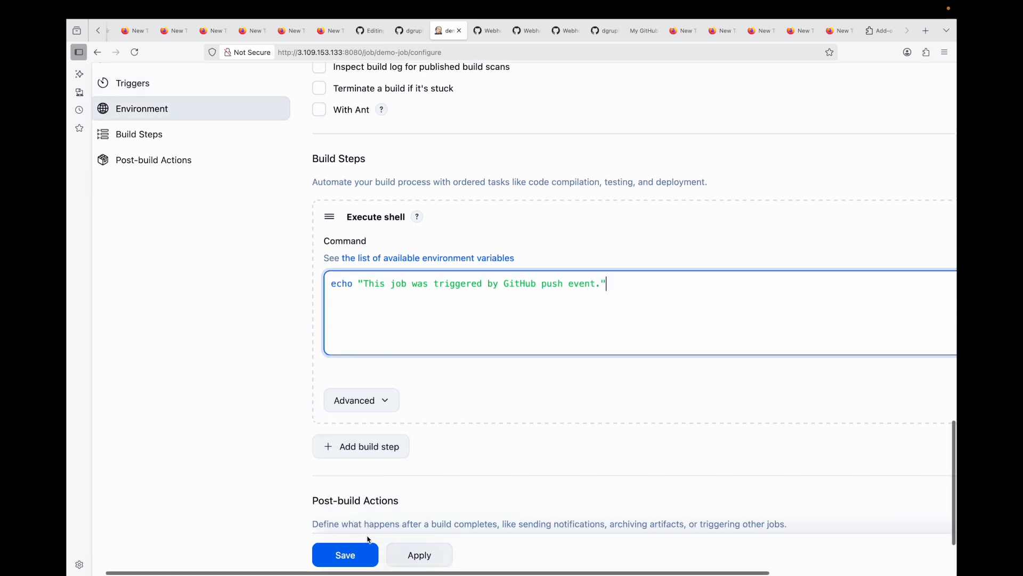
left_click(346, 554)
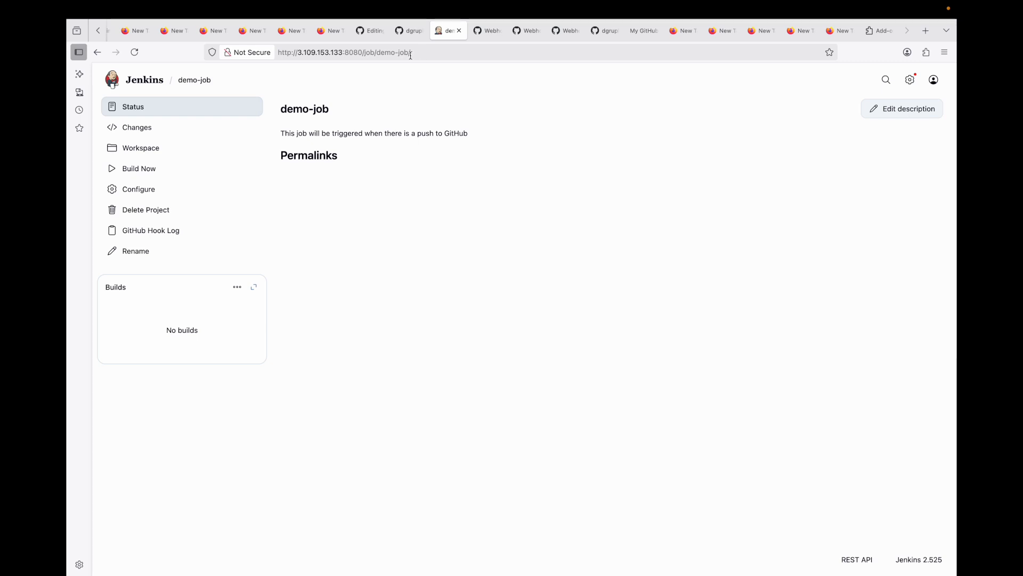
Step: Open the GitHub repository's webhook settings and start adding a new webhook
left_click(411, 31)
key("Escape")
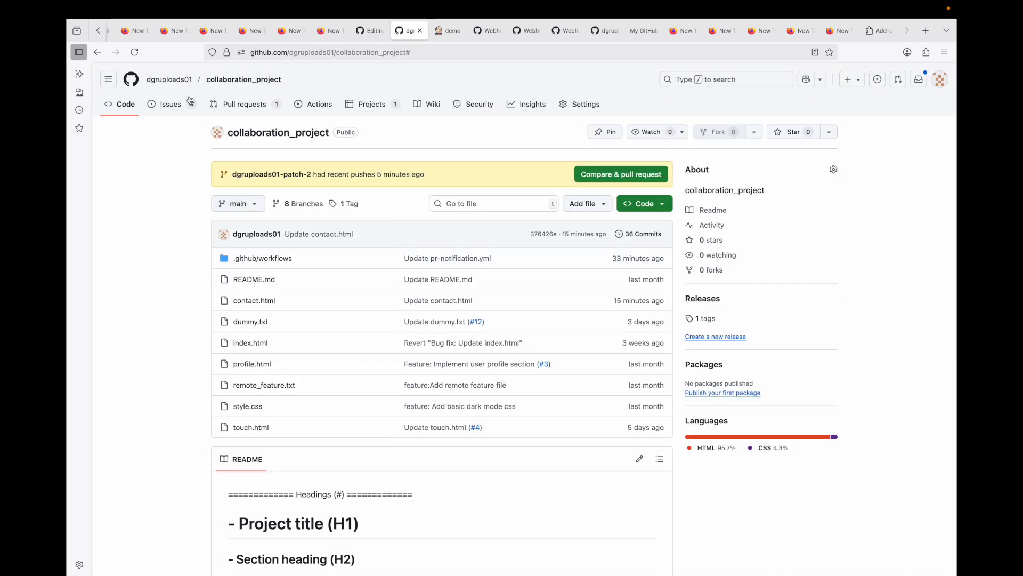
left_click(581, 107)
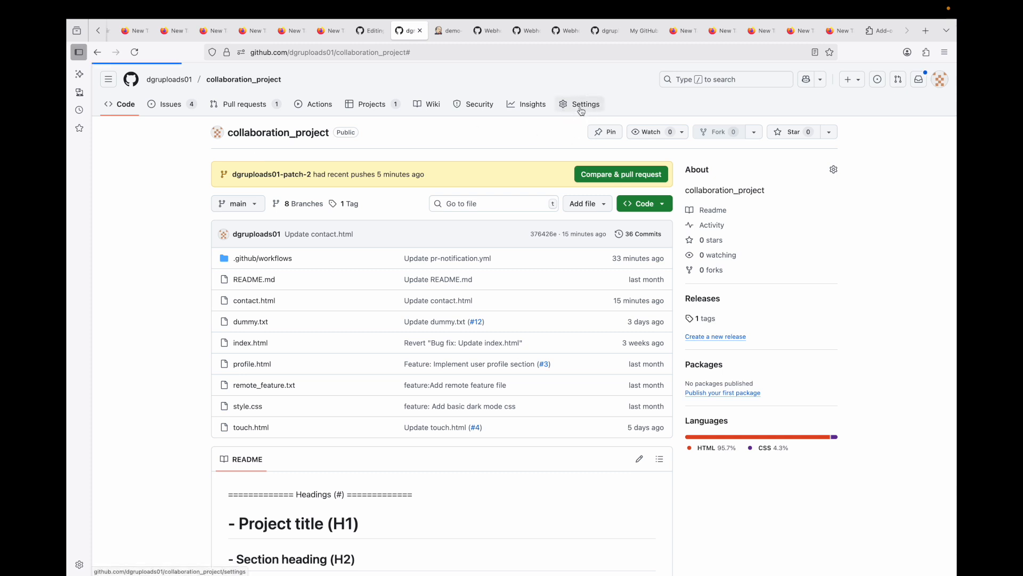
left_click(260, 317)
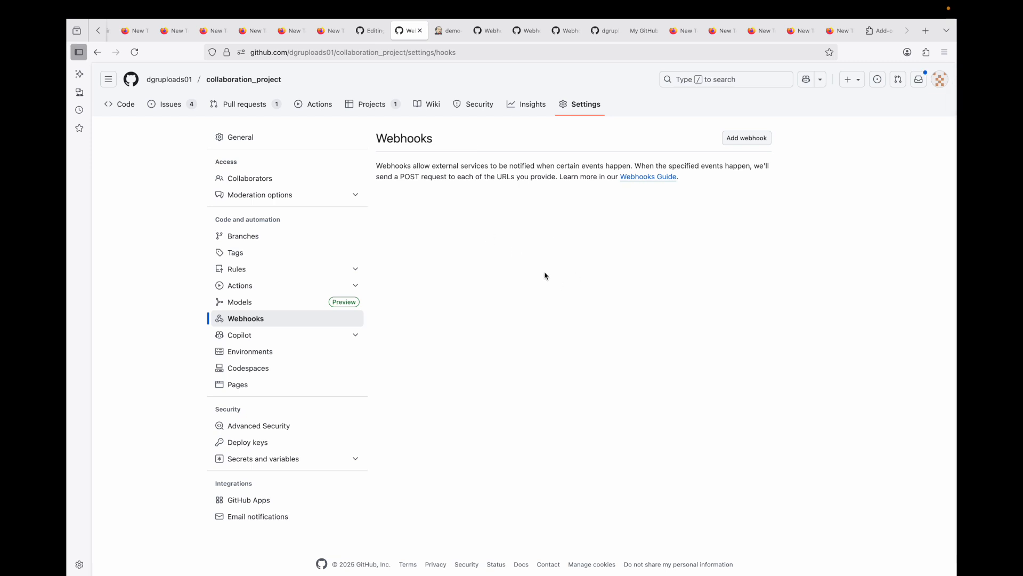
left_click(749, 140)
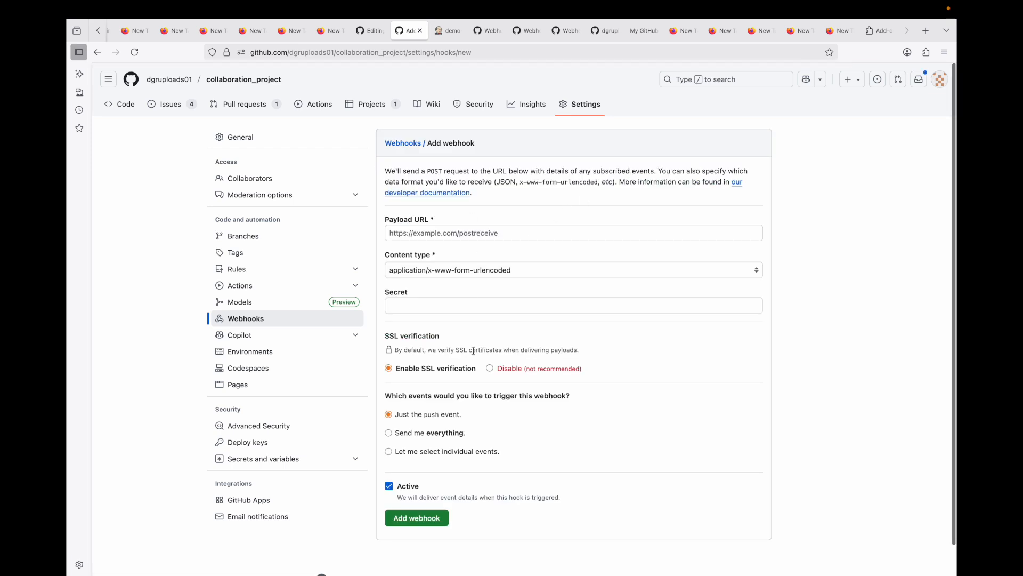
left_click_drag(386, 223, 435, 223)
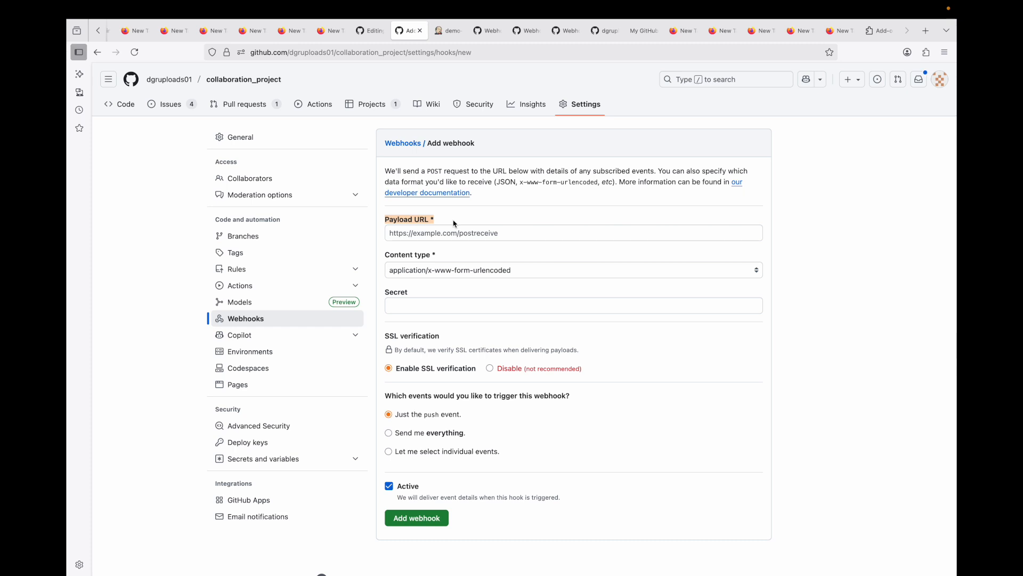
left_click(449, 232)
left_click(447, 30)
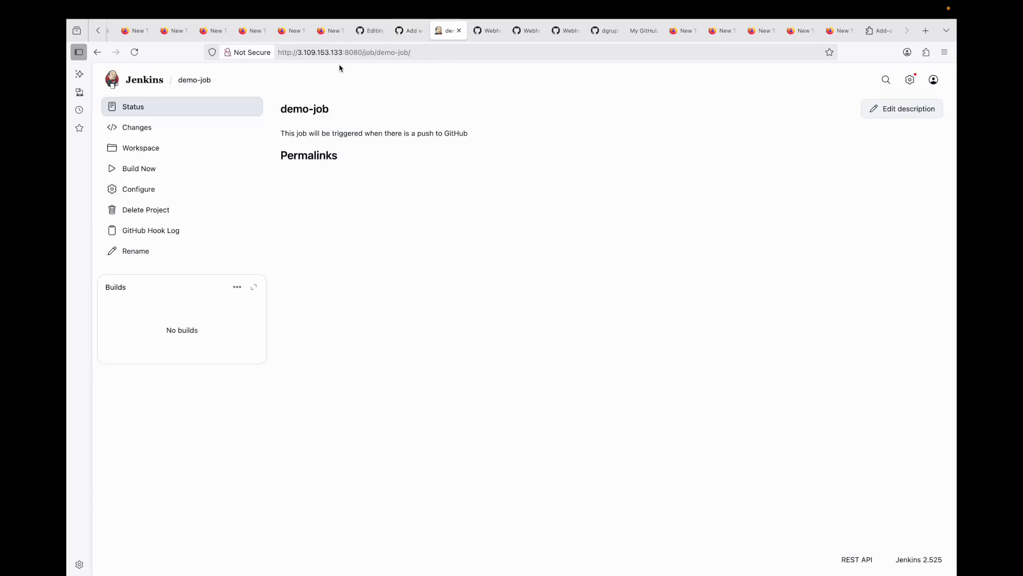
left_click(355, 52)
left_click(362, 52)
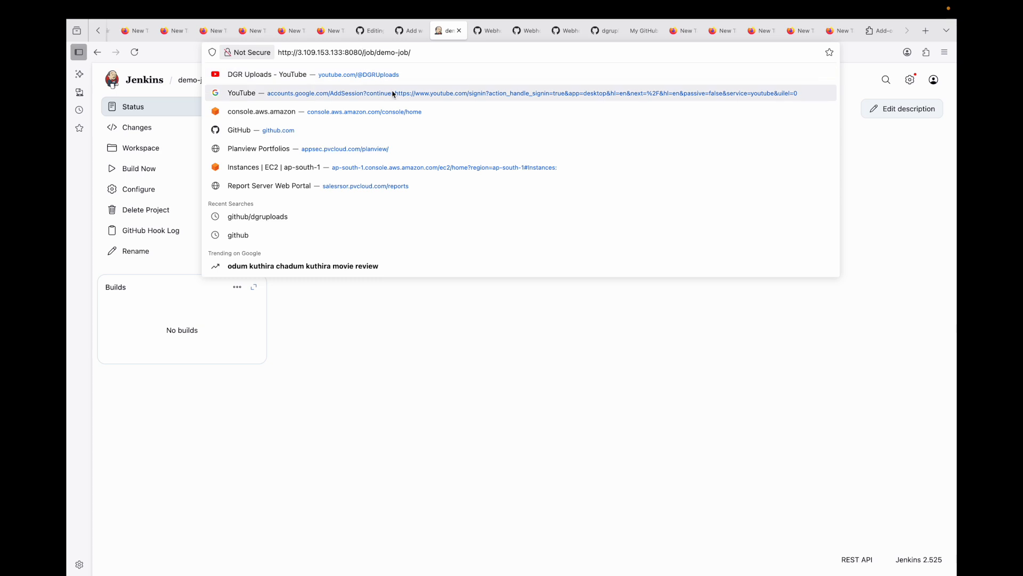
key("super+shift+Left")
key("super+c")
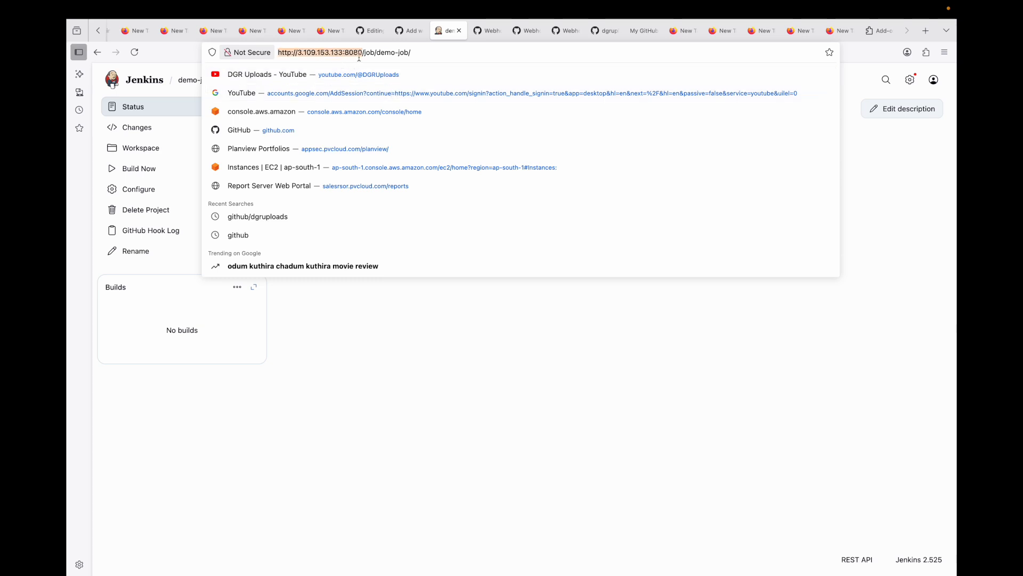
left_click(407, 31)
left_click(495, 227)
key("super+v")
type("/github-webh")
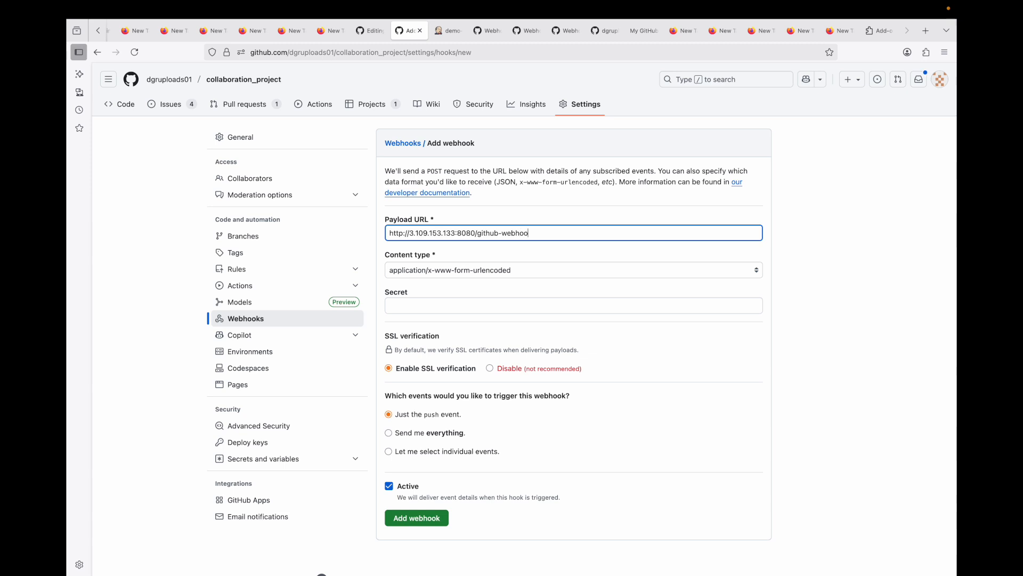
triple_click(550, 231)
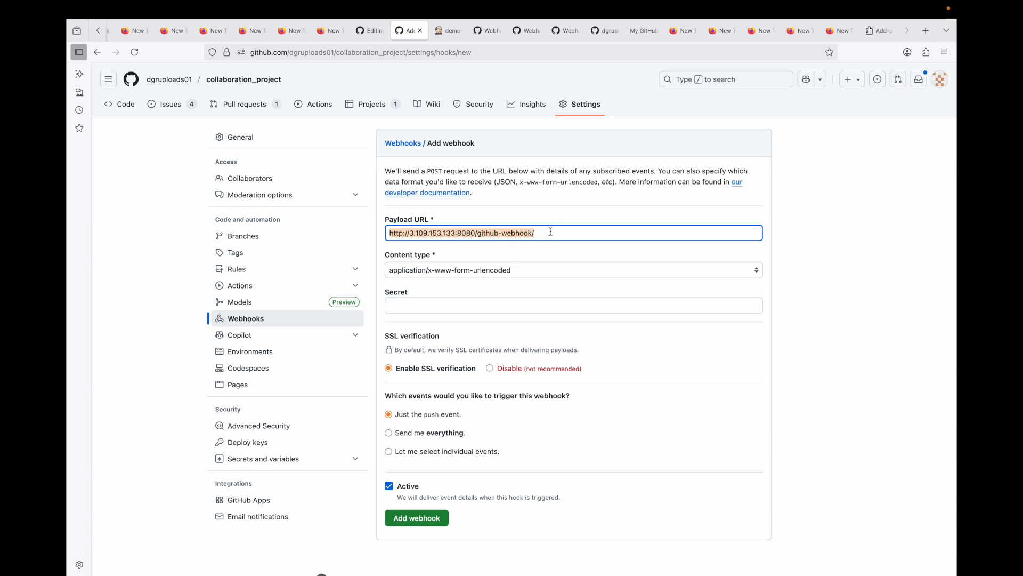
left_click(552, 235)
left_click_drag(475, 233, 379, 232)
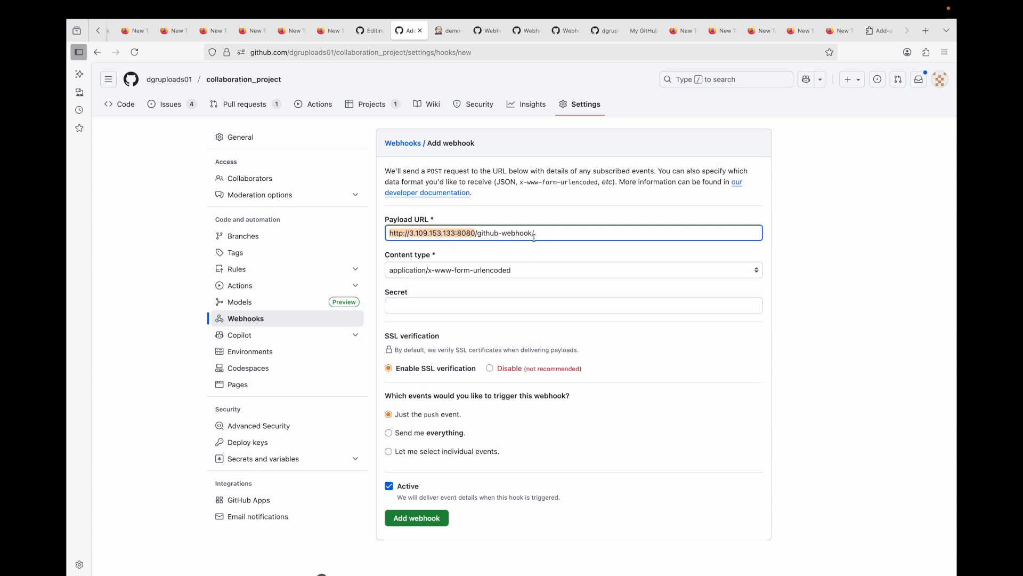
Step: Set the webhook's content type to application/json
scroll(535, 237, "down", 2)
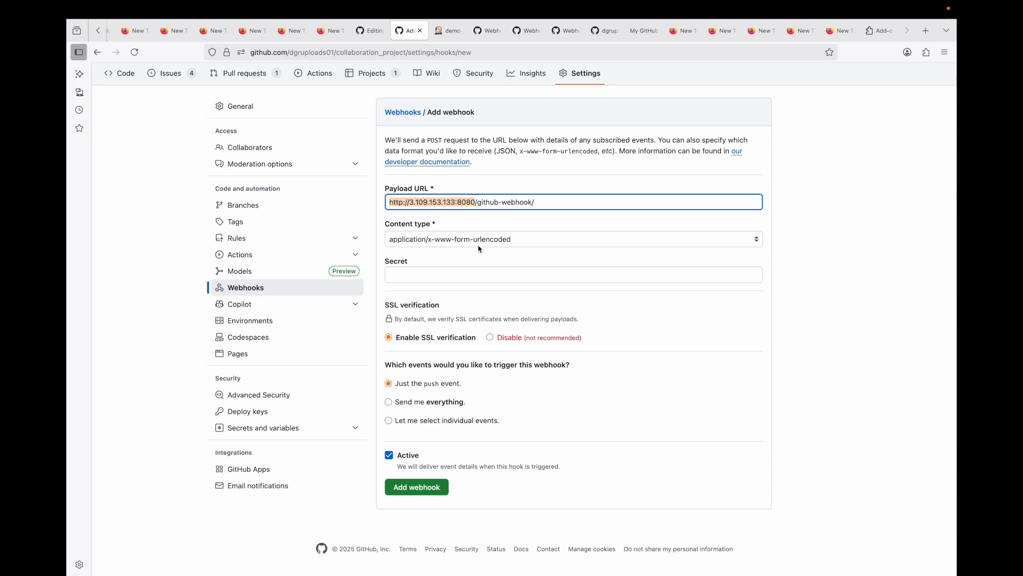
left_click(507, 242)
left_click(462, 226)
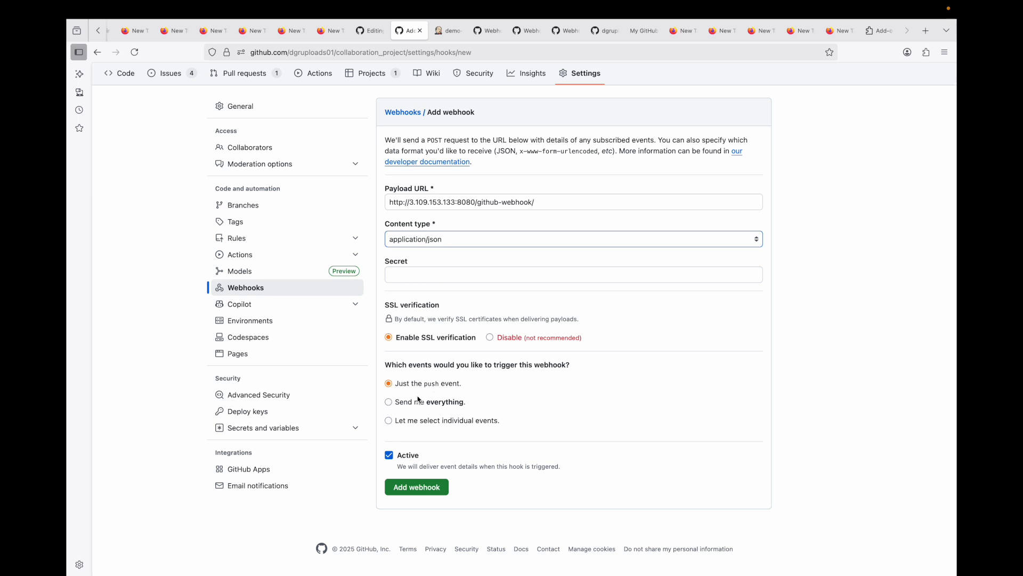
left_click(422, 423)
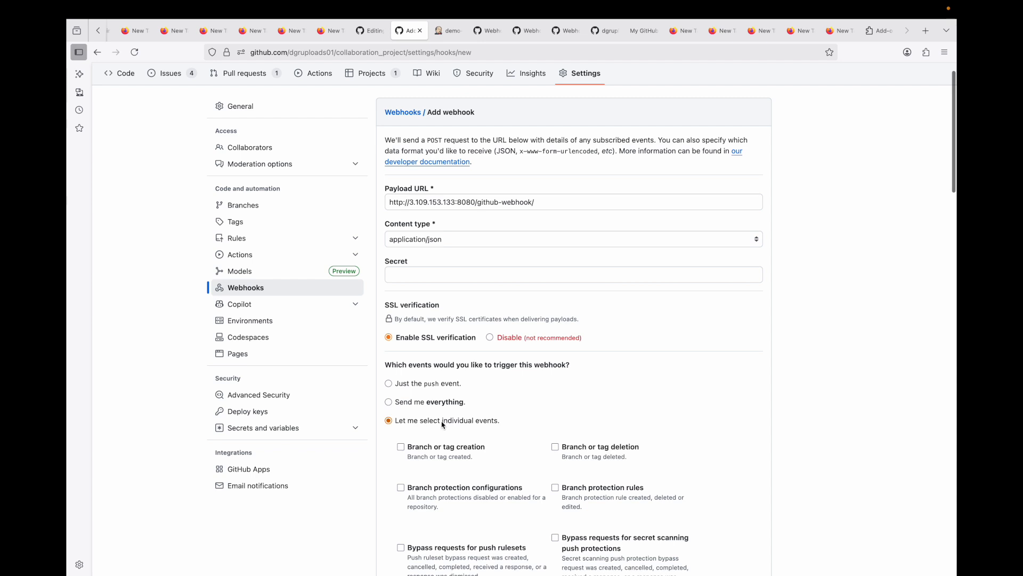
scroll(489, 422, "down", 5)
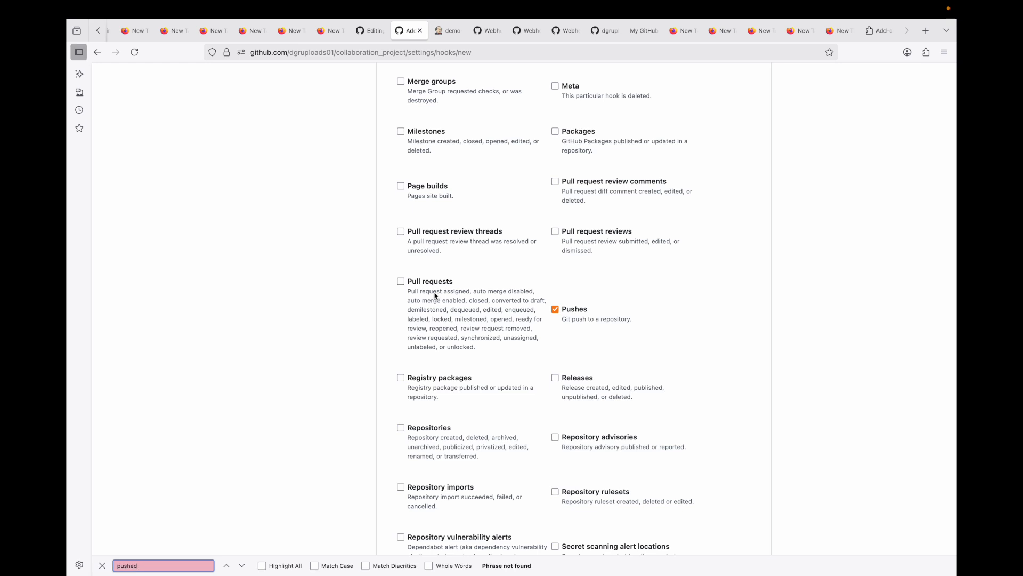
scroll(510, 255, "up", 10)
scroll(511, 255, "down", 2)
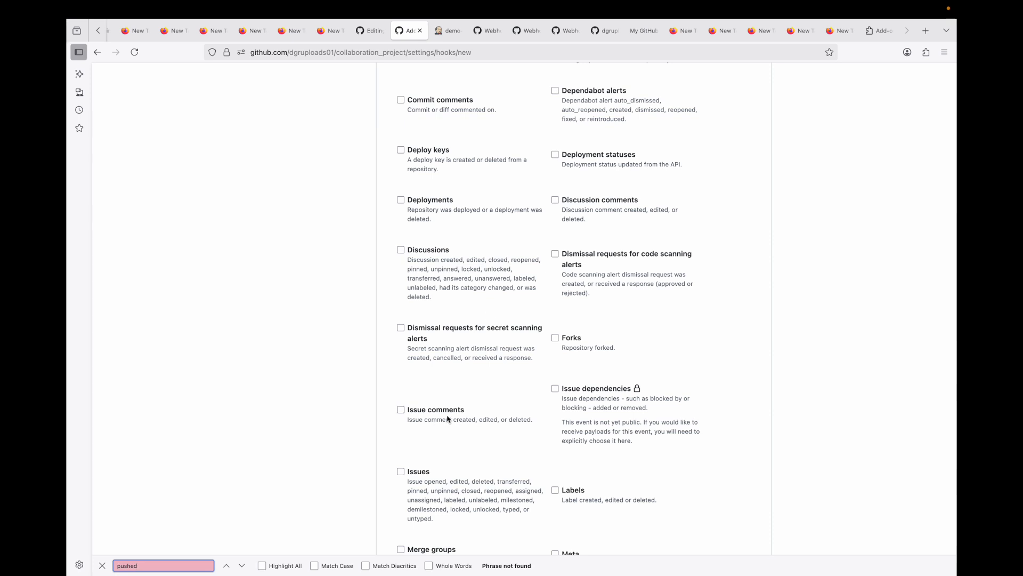
scroll(480, 356, "up", 3)
scroll(486, 241, "up", 5)
scroll(501, 283, "down", 1)
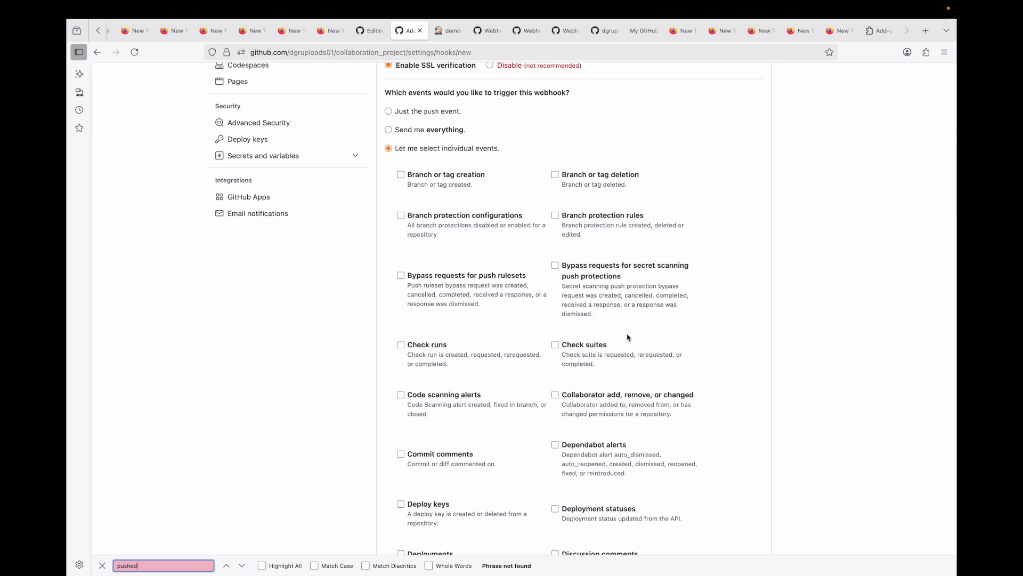
scroll(621, 304, "down", 6)
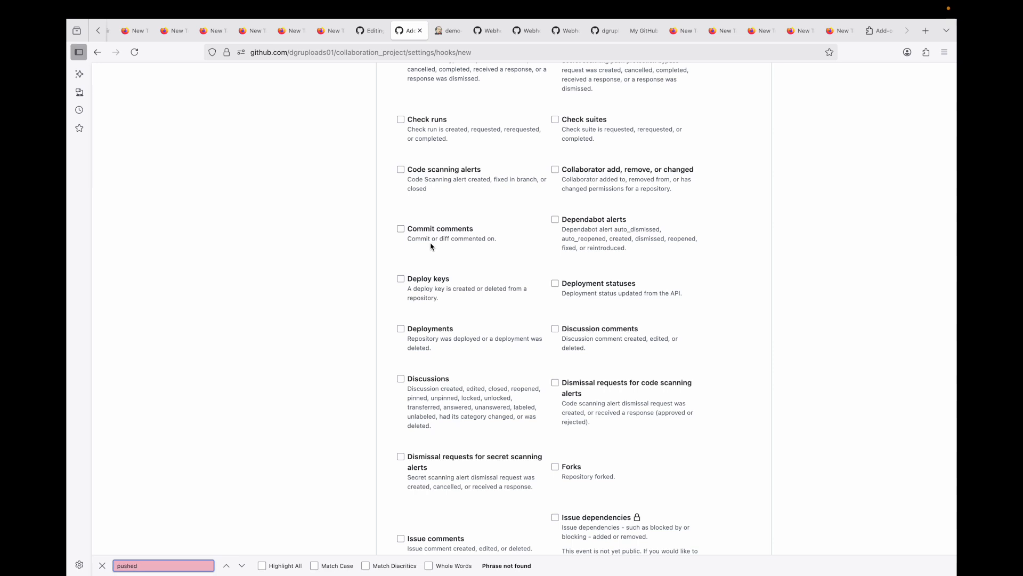
scroll(467, 258, "down", 5)
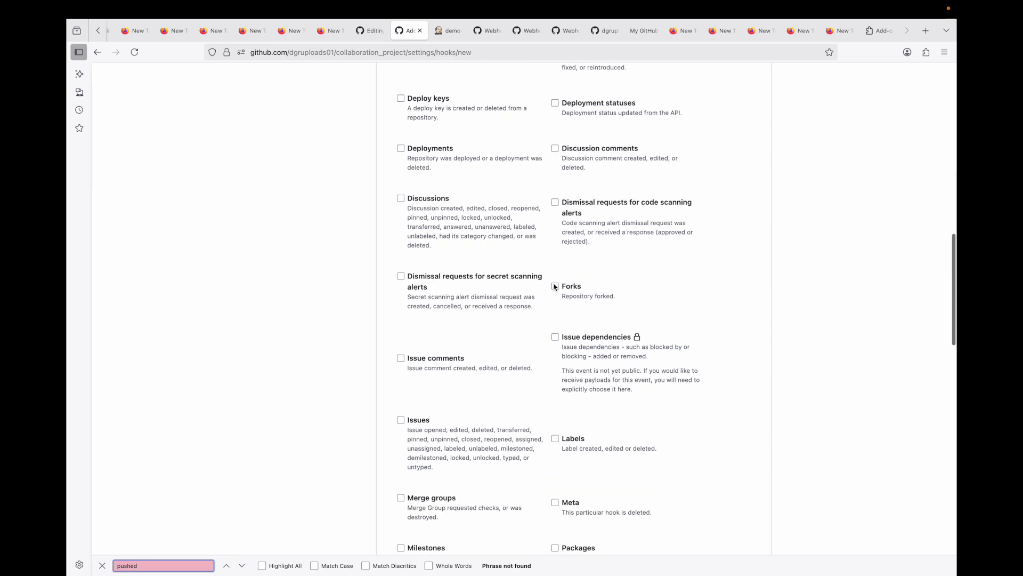
scroll(578, 294, "down", 4)
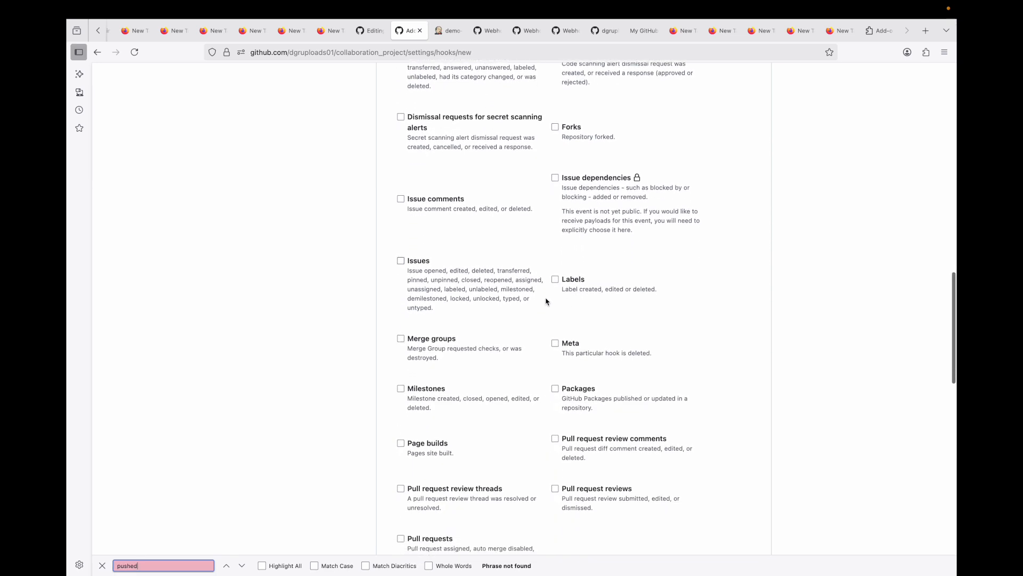
scroll(519, 284, "up", 12)
scroll(519, 283, "up", 3)
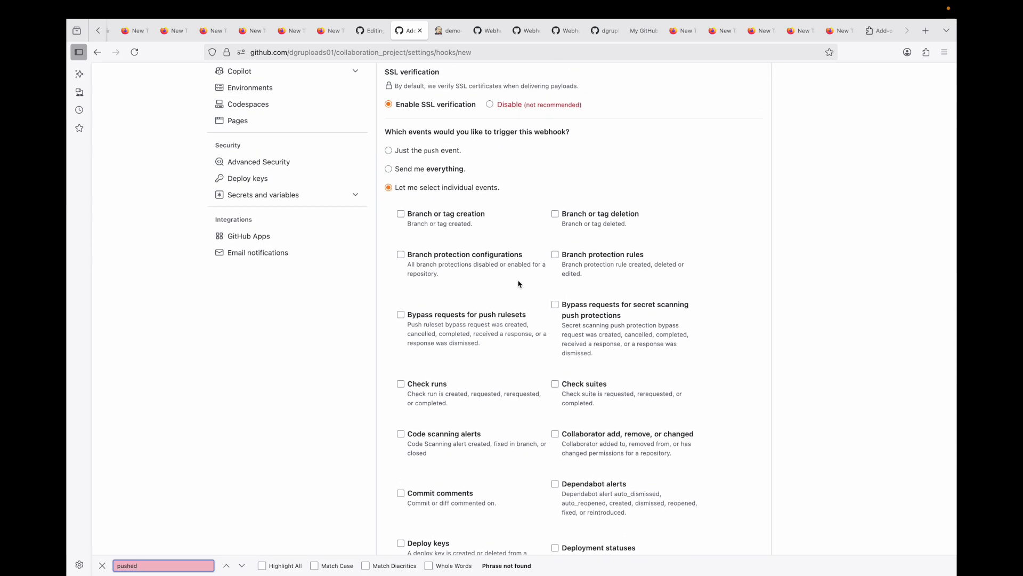
Step: Keep just the push event as the webhook trigger and add the webhook
left_click(403, 151)
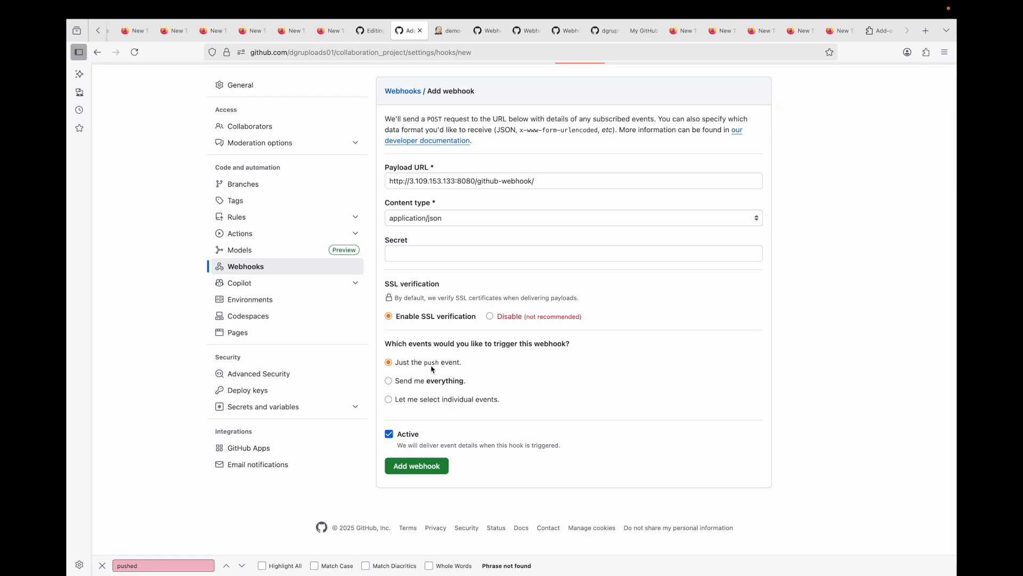
left_click(427, 468)
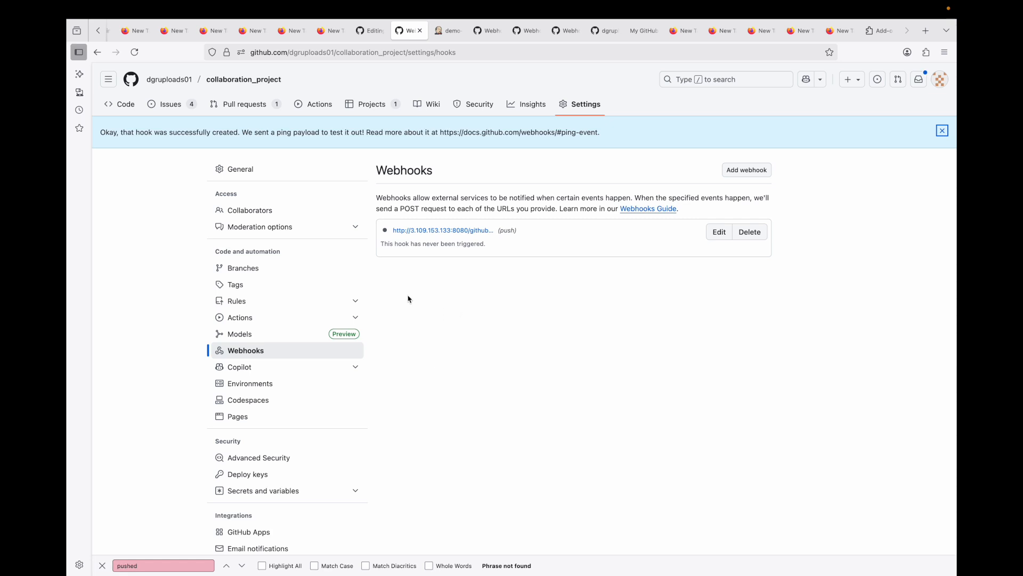
Step: Open the new webhook and check its recent deliveries
left_click(462, 231)
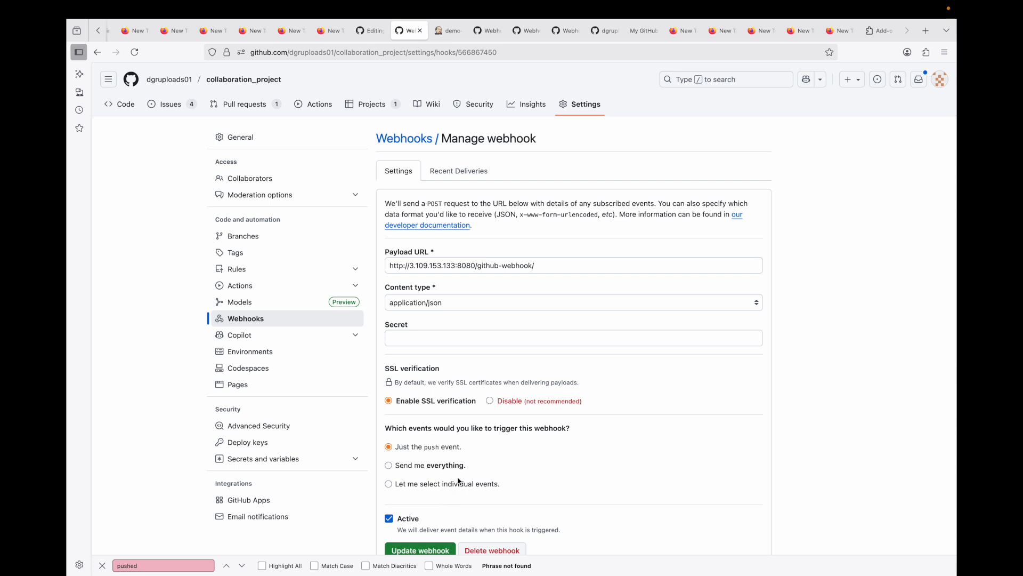
left_click(457, 179)
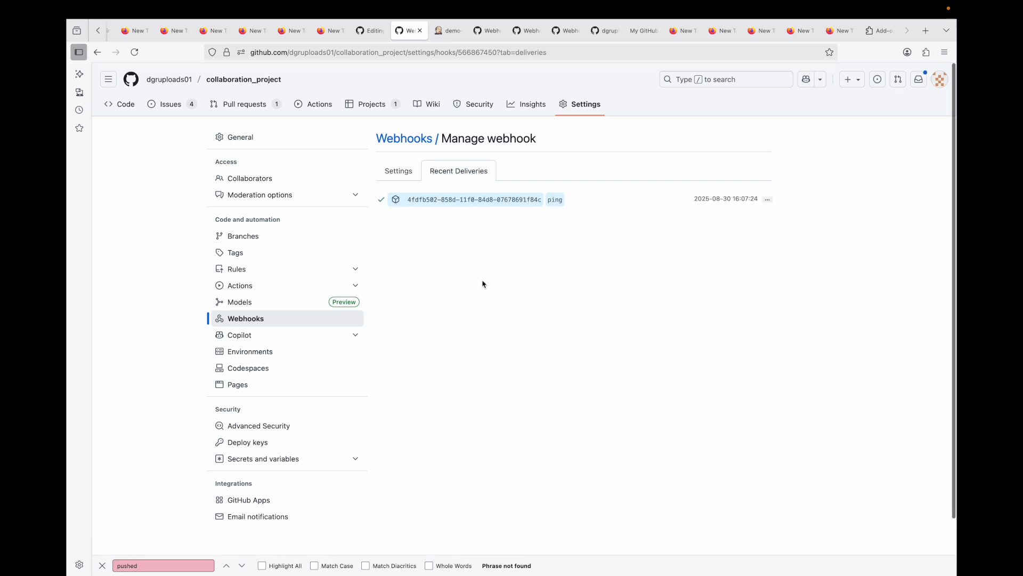
scroll(378, 209, "up", 5)
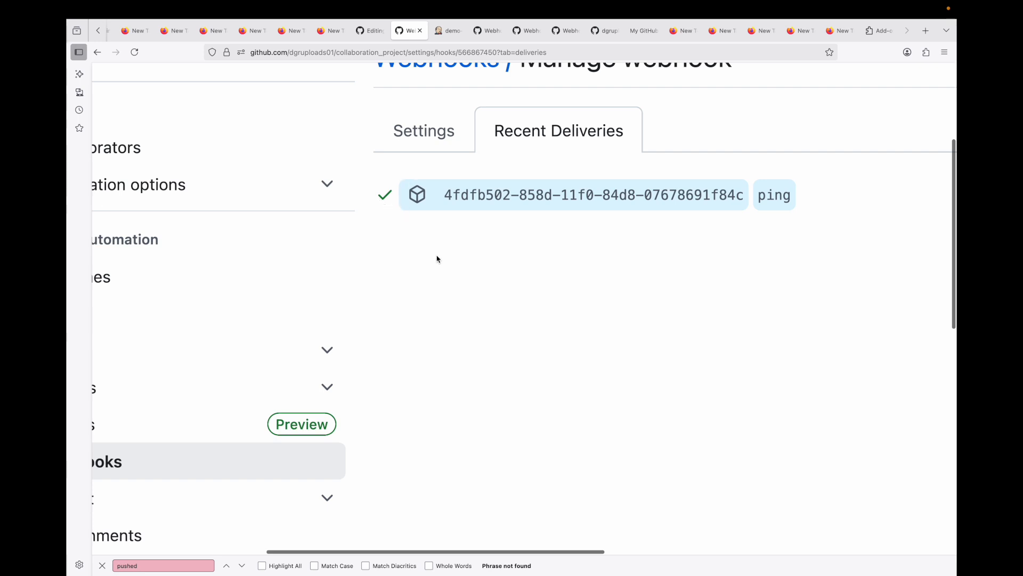
scroll(477, 245, "right", 5)
scroll(478, 246, "down", 5)
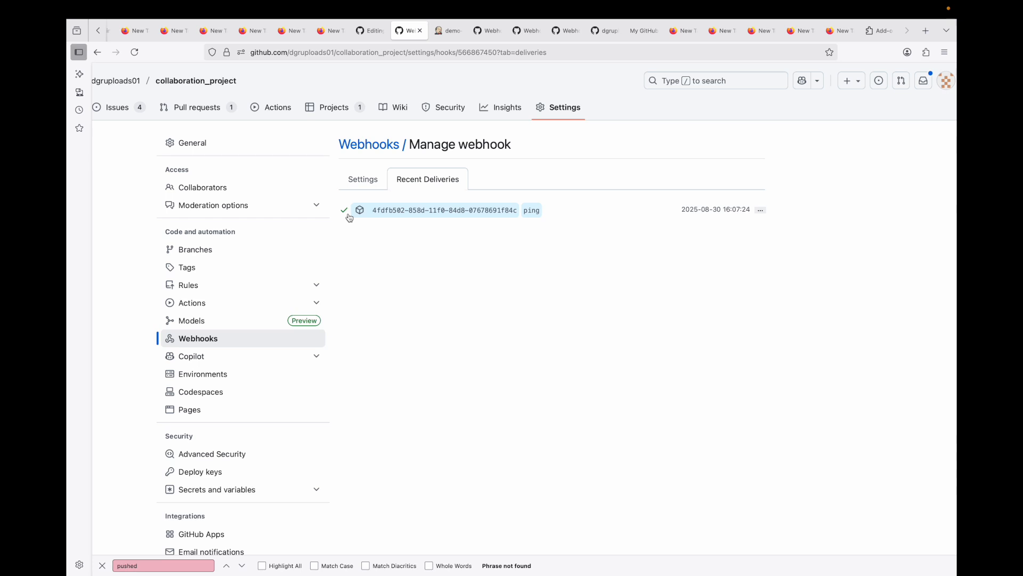
key("super+minus")
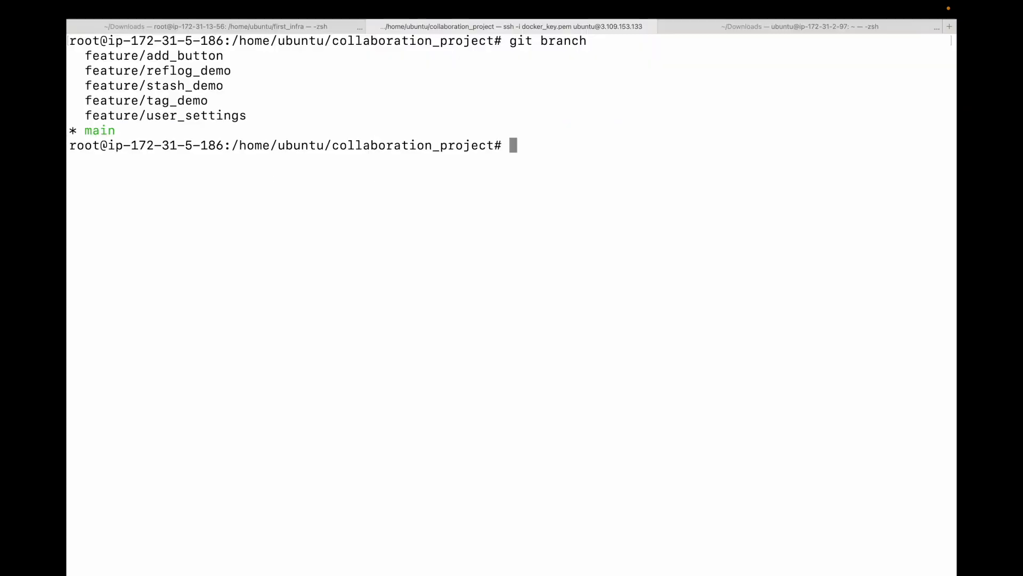
type("nano co")
key("Tab")
key("BackSpace")
key("BackSpace")
key("BackSpace")
key("BackSpace")
key("BackSpace")
key("BackSpace")
key("BackSpace")
key("BackSpace")
key("BackSpace")
key("BackSpace")
key("BackSpace")
key("BackSpace")
key("BackSpace")
key("BackSpace")
key("BackSpace")
key("BackSpace")
key("BackSpace")
key("BackSpace")
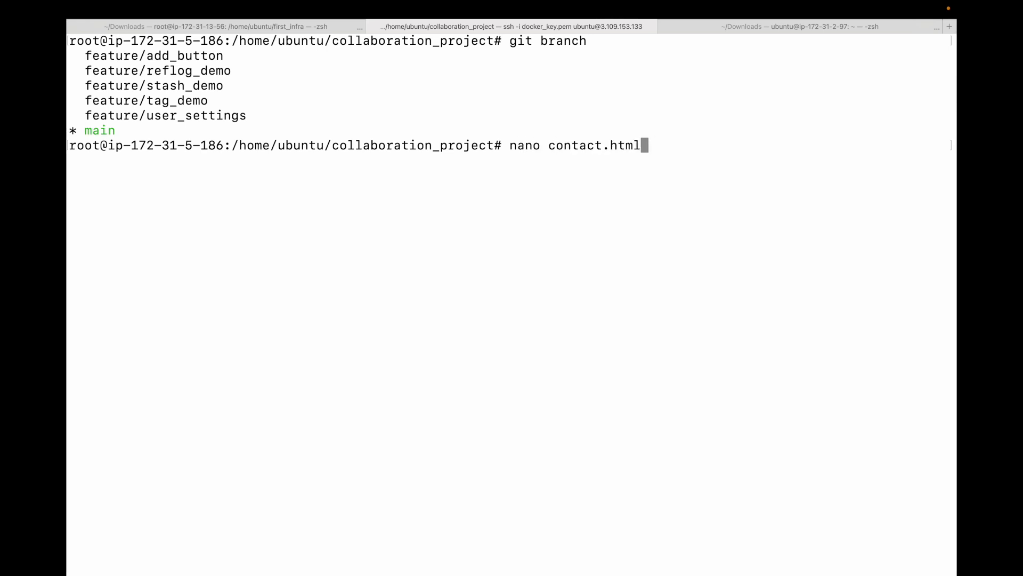
Step: Pull the latest changes with git pull origin main in the collaboration_project folder
type("gi")
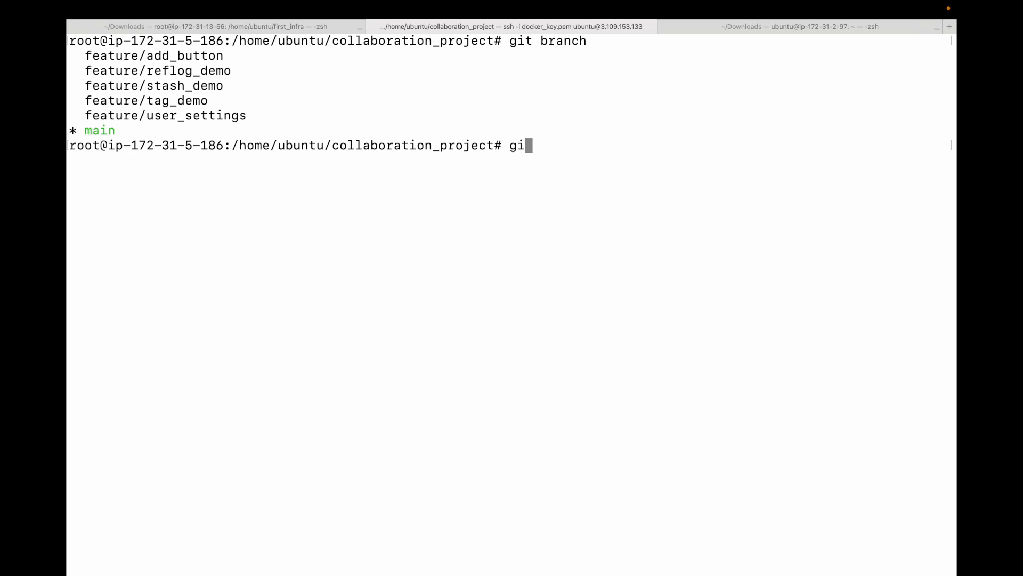
type("t pull origin main")
key("Return")
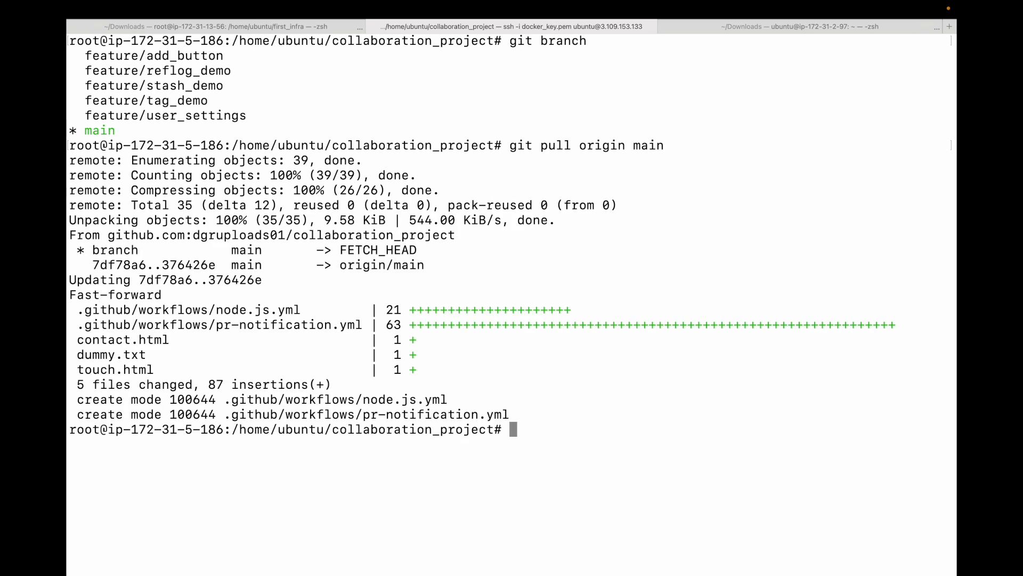
Step: Clear the terminal, open contact.html in nano, append the line This change will trigger the jenkins job, and save
type("clear")
key("Return")
type("nano con")
key("Tab")
key("Return")
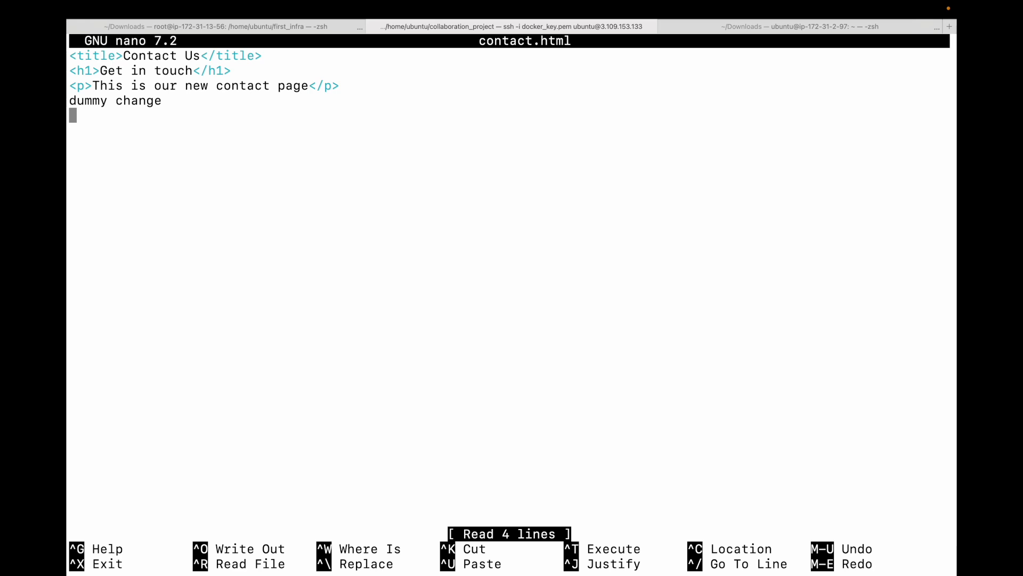
type("This change will ")
type("trigger t")
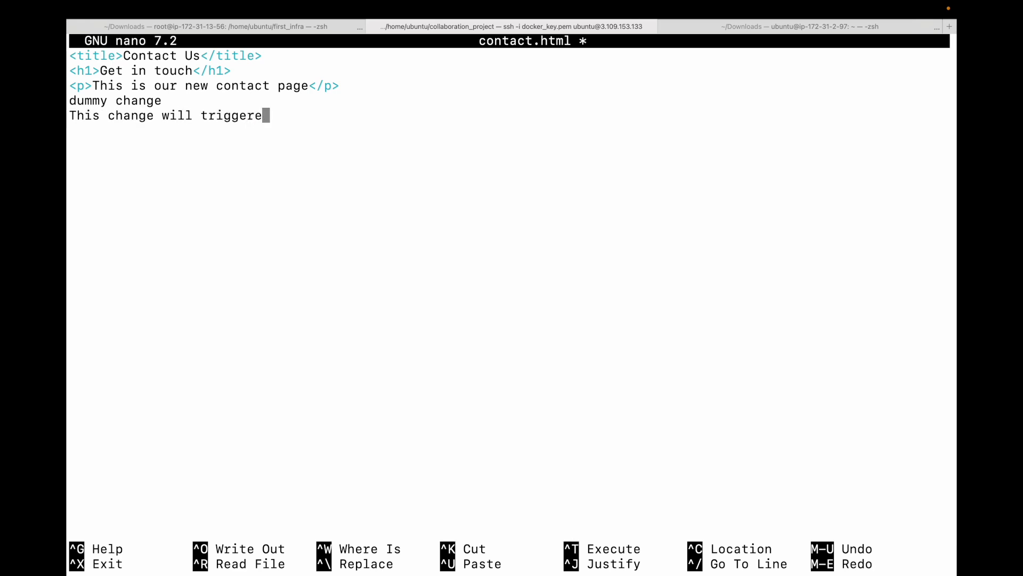
type("he jenkins job")
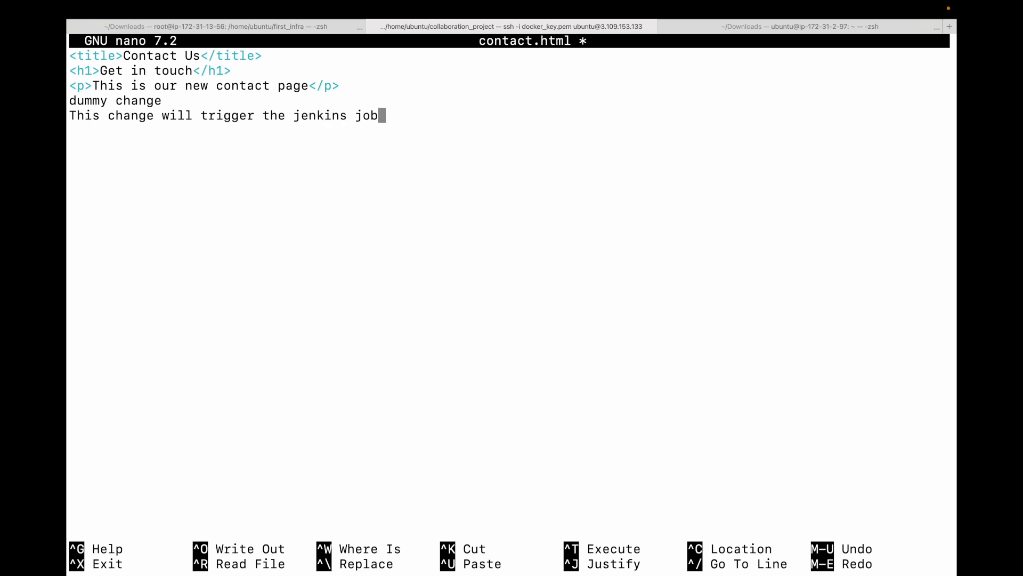
key("ctrl+x")
key("y")
key("Return")
Step: Stage all changes and commit them with the message "trigger jenkins job"
type("g")
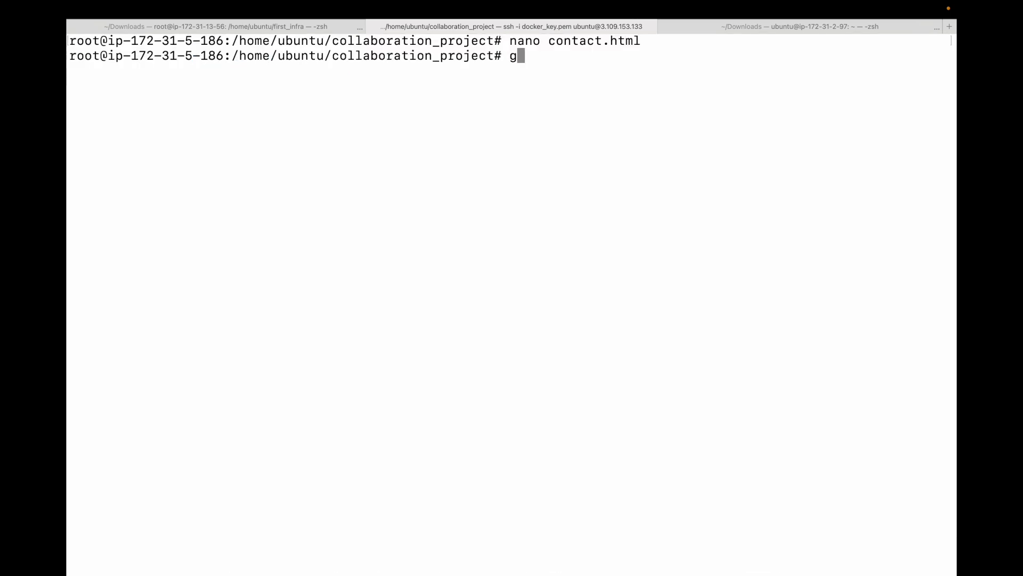
type("it add .")
key("Return")
type("git ")
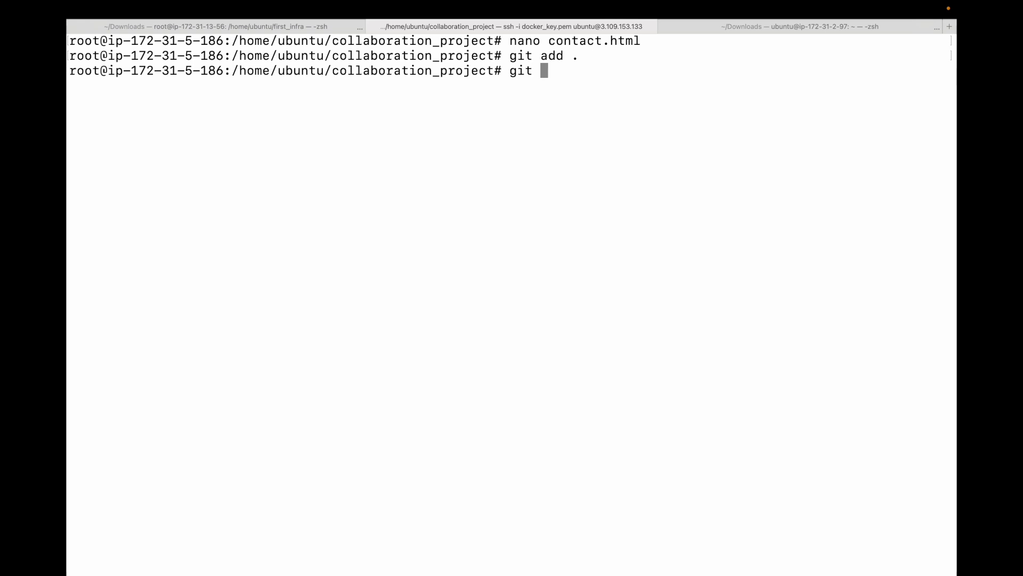
type("commit -m \"trigger ")
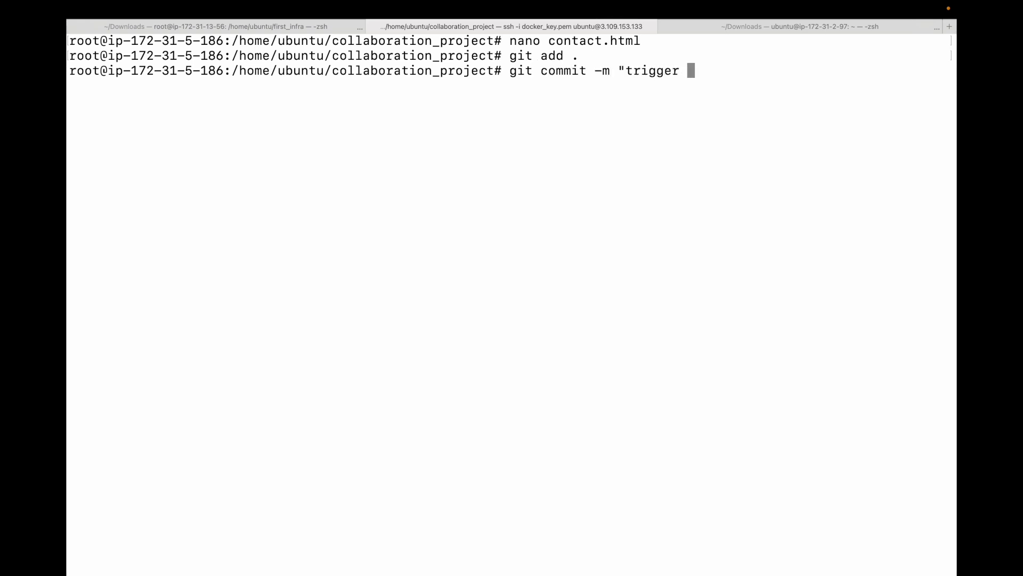
type("jenkins job\"")
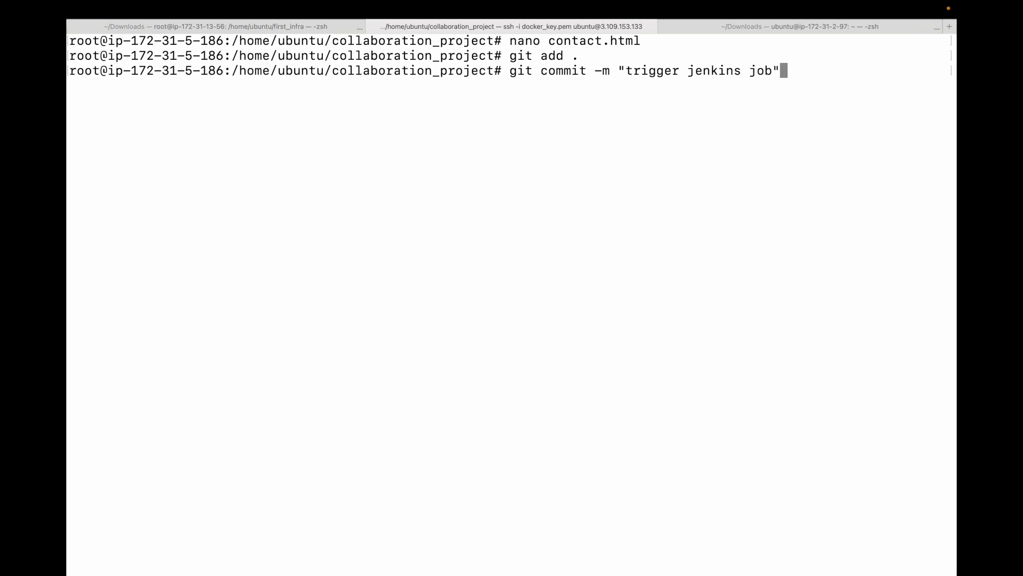
key("Return")
Step: Push the commit to the main branch with git push origin main
type("git push ")
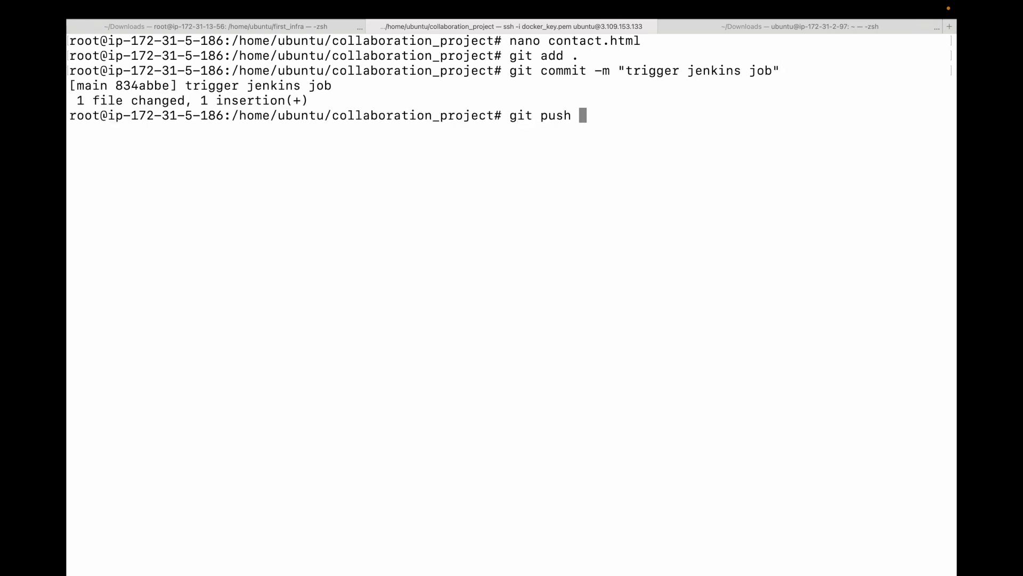
type("origin main")
key("BackSpace")
key("BackSpace")
type("ain")
double_click(553, 122)
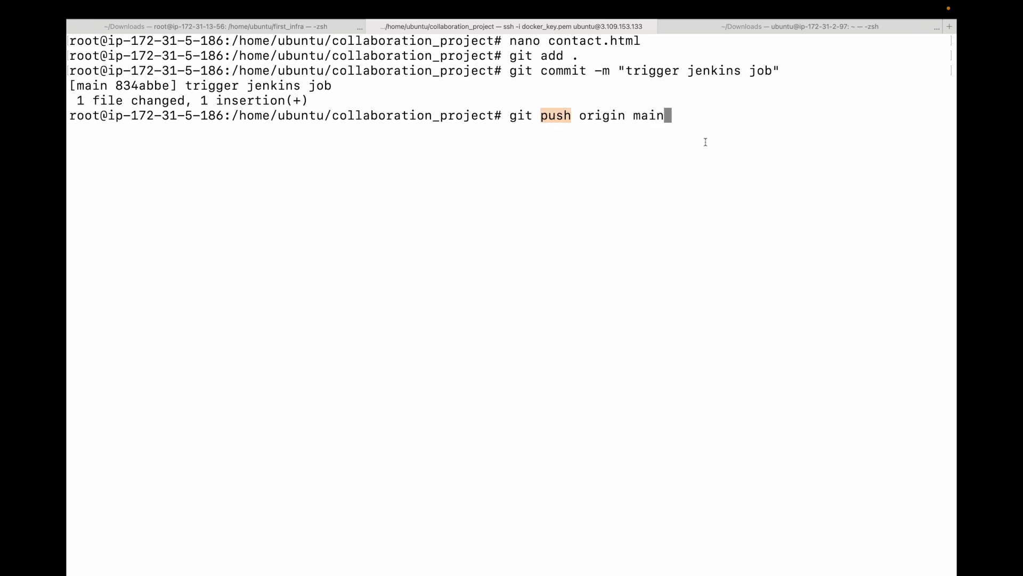
key("Return")
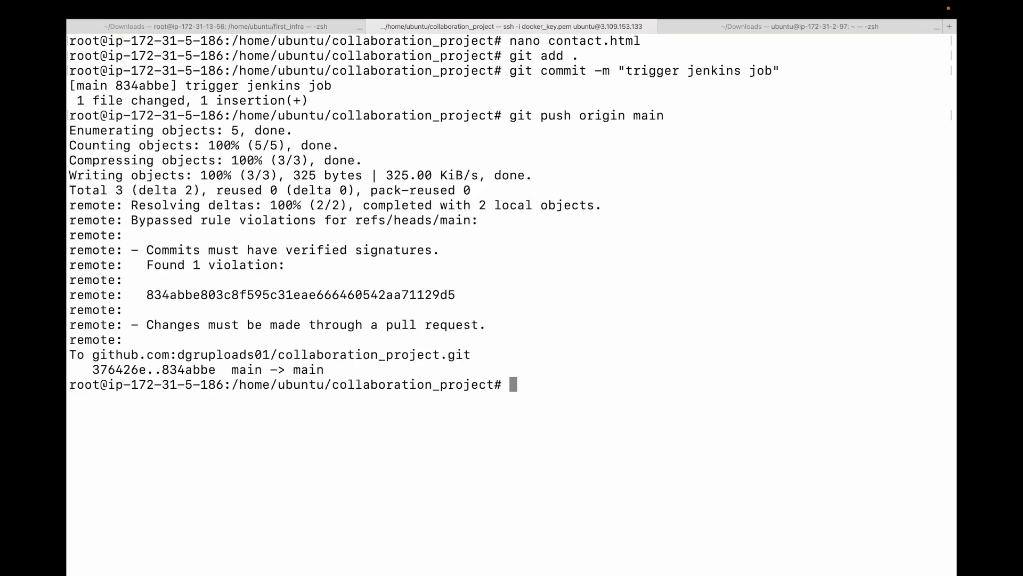
Step: Switch to the Jenkins demo-job page in the browser and reload it
key("super+Tab")
key("ctrl+Tab")
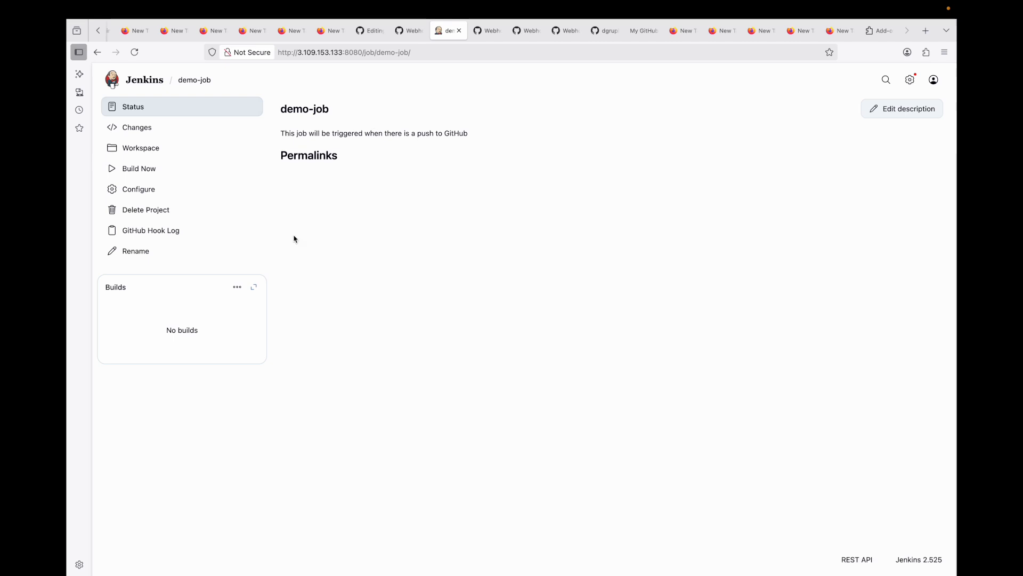
left_click(134, 52)
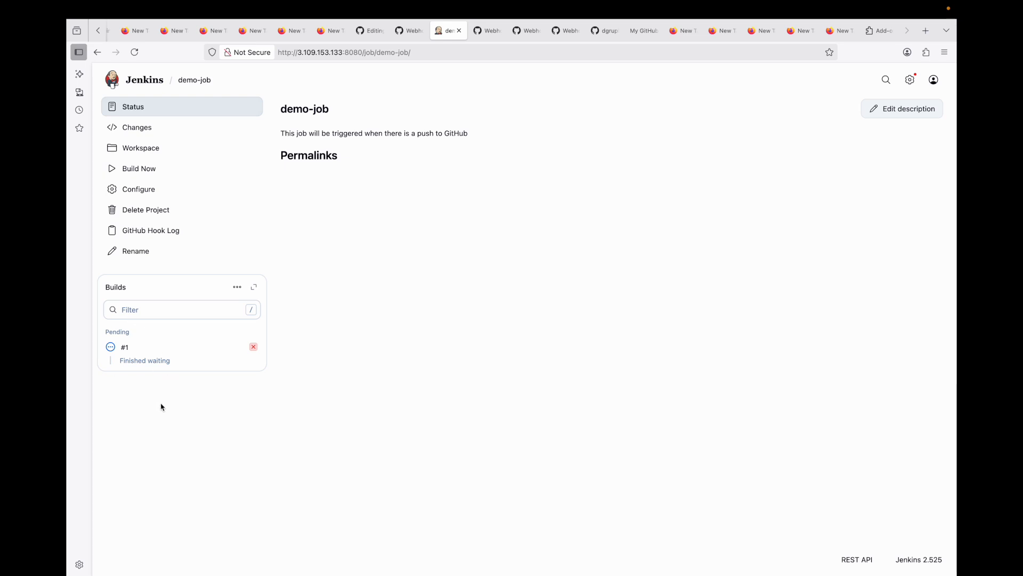
Step: Open build #1's console output and examine what started the build
left_click(111, 347)
scroll(258, 150, "up", 5)
scroll(258, 151, "up", 2)
left_click_drag(241, 144, 319, 147)
left_click_drag(243, 249, 468, 255)
double_click(565, 249)
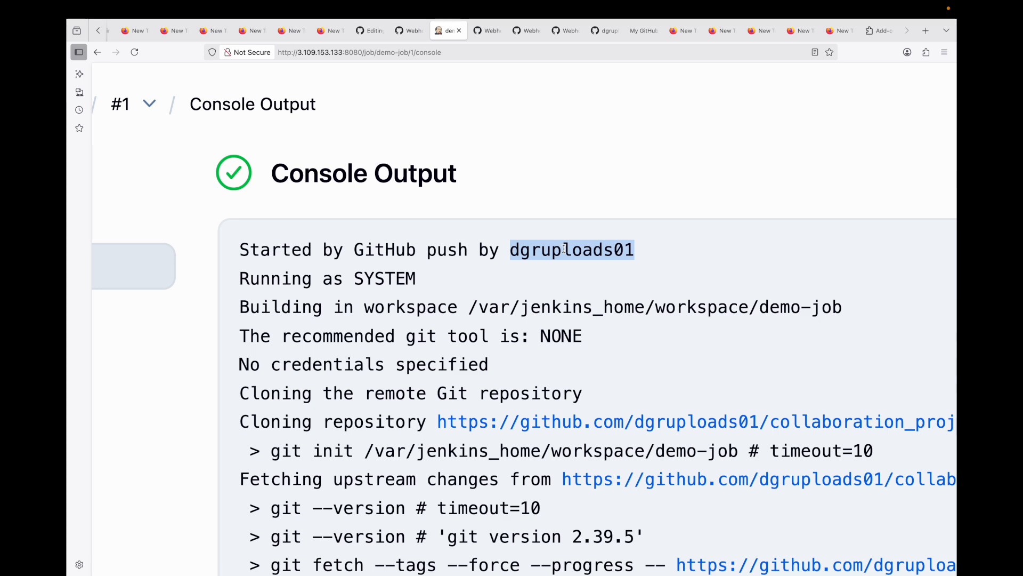
double_click(368, 251)
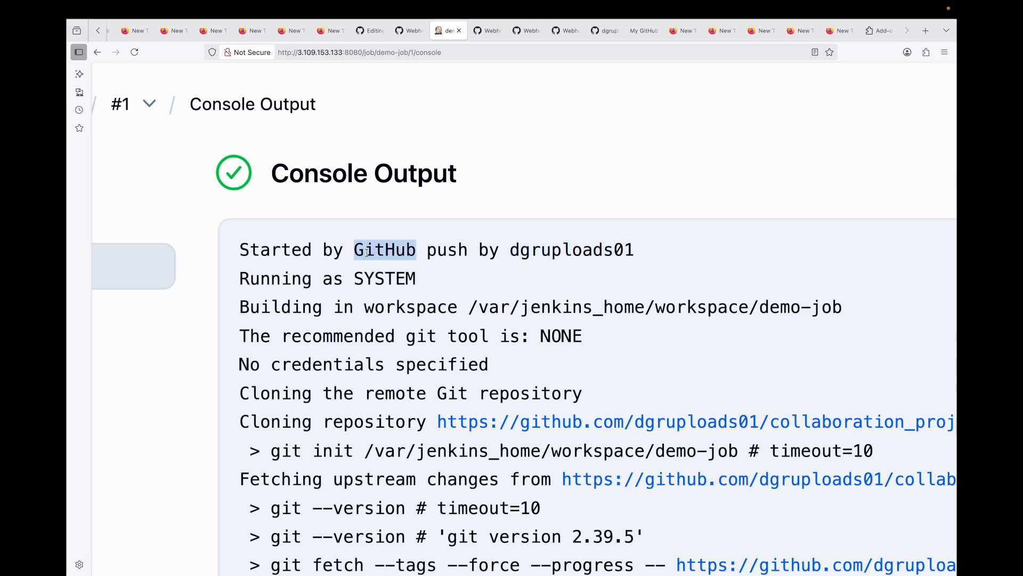
double_click(451, 250)
Step: Examine the end of the console output for the echoed message and the build result
key("super+minus")
key("super+minus")
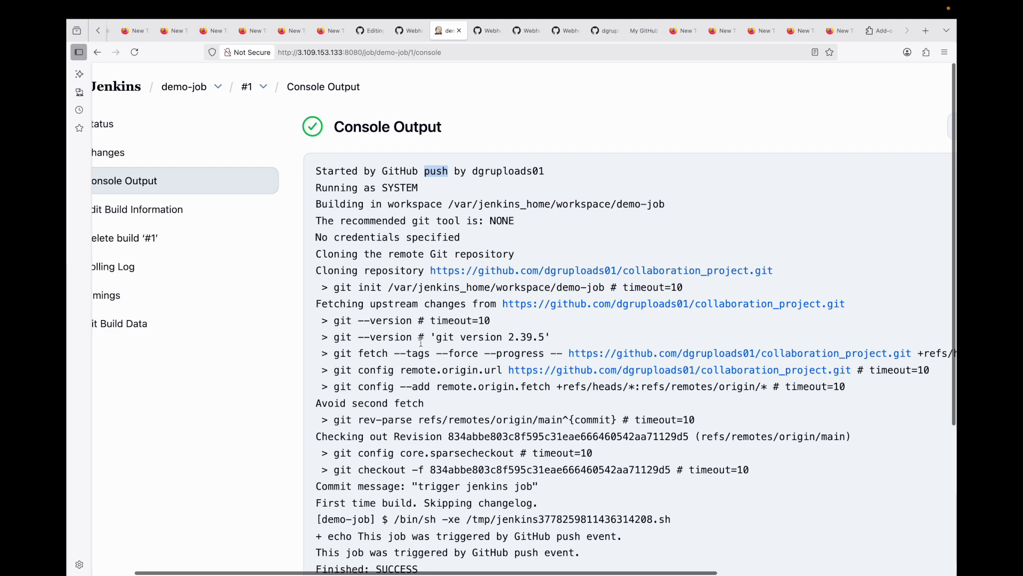
scroll(421, 343, "down", 2)
left_click_drag(316, 355, 579, 356)
key("super+minus")
key("super+minus")
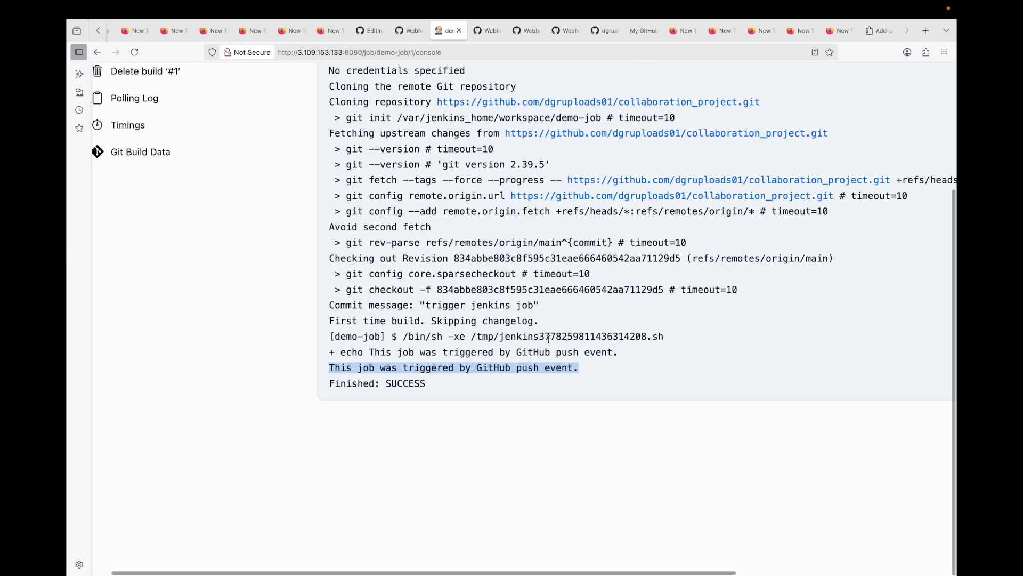